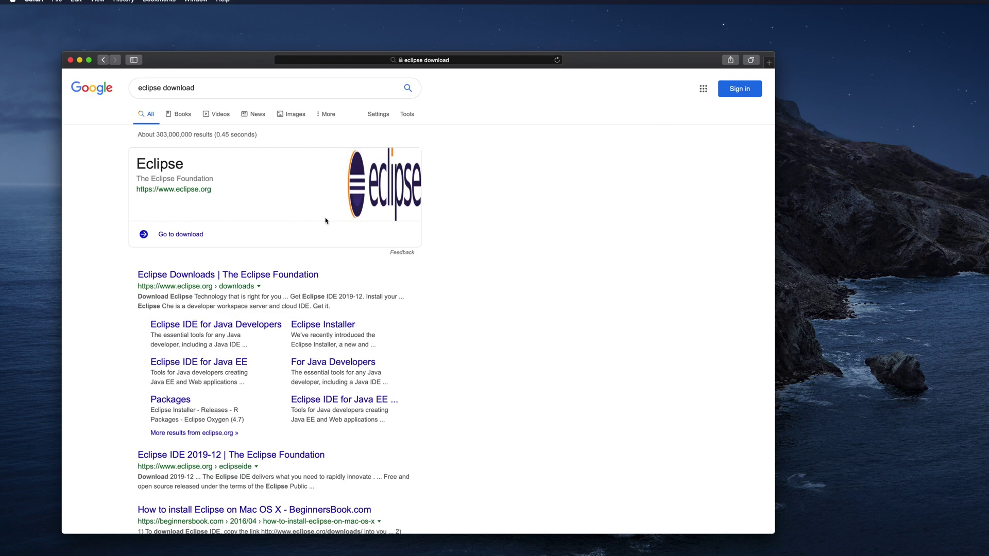
Open the 'Eclipse Downloads | The Eclipse Foundation' result from the Google results
left_click(235, 276)
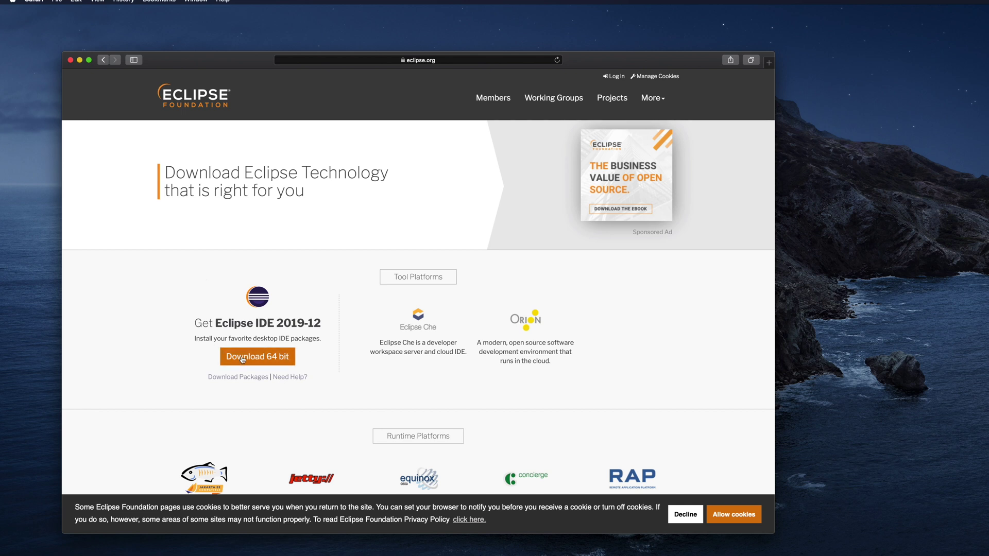
Pick the 64-bit Eclipse IDE 2019-12 download, accept cookies, and download eclipse-inst-mac64.dmg from the mirror
left_click_drag(251, 338, 193, 325)
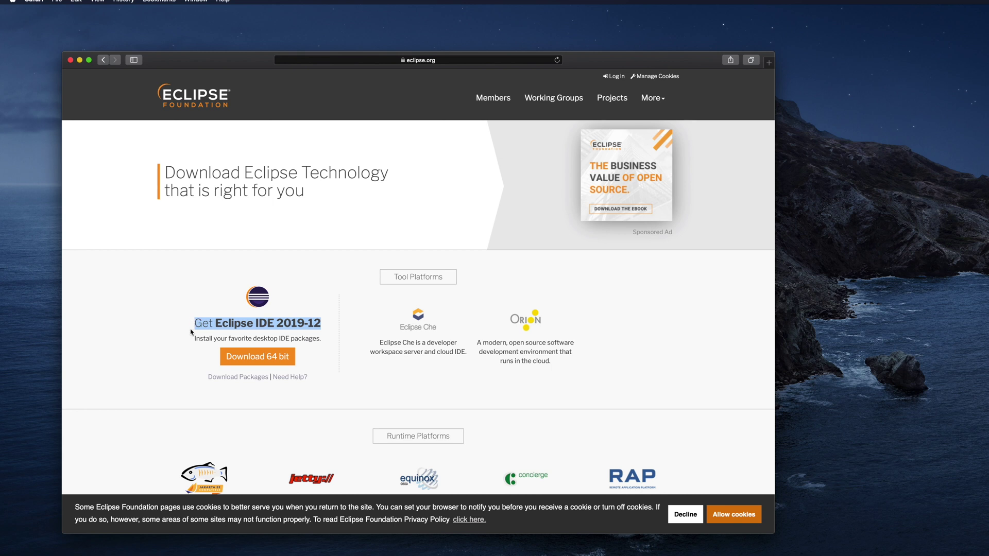
left_click(255, 359)
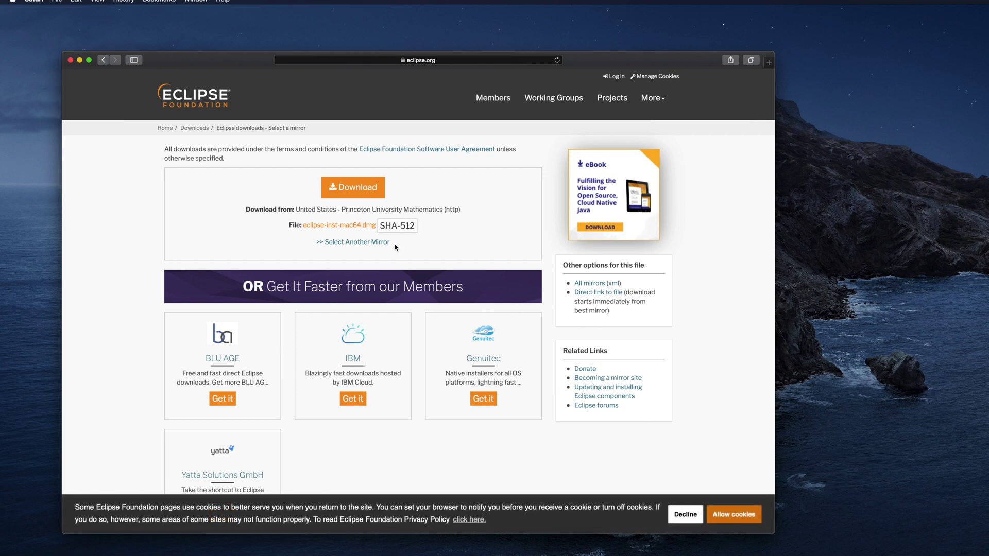
left_click(739, 515)
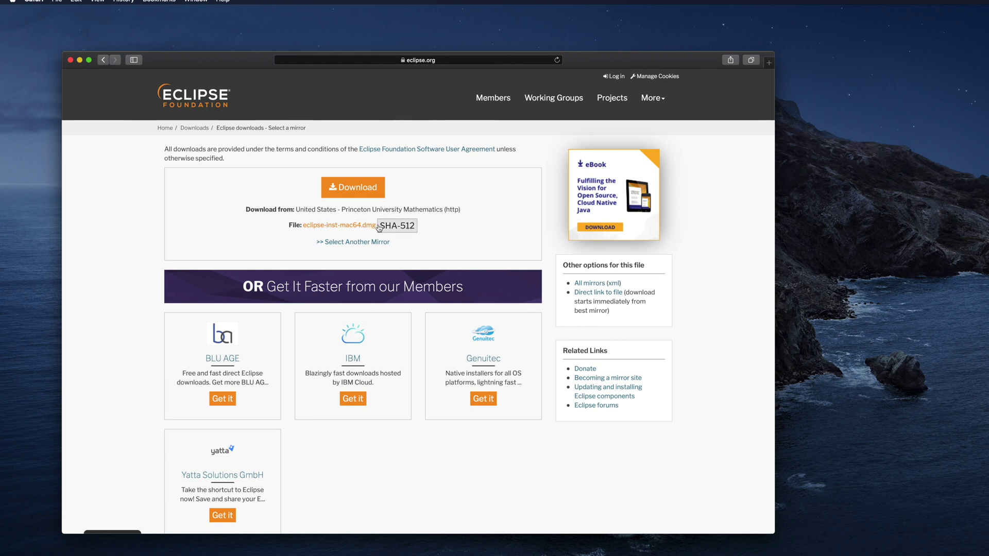
left_click_drag(377, 225, 302, 225)
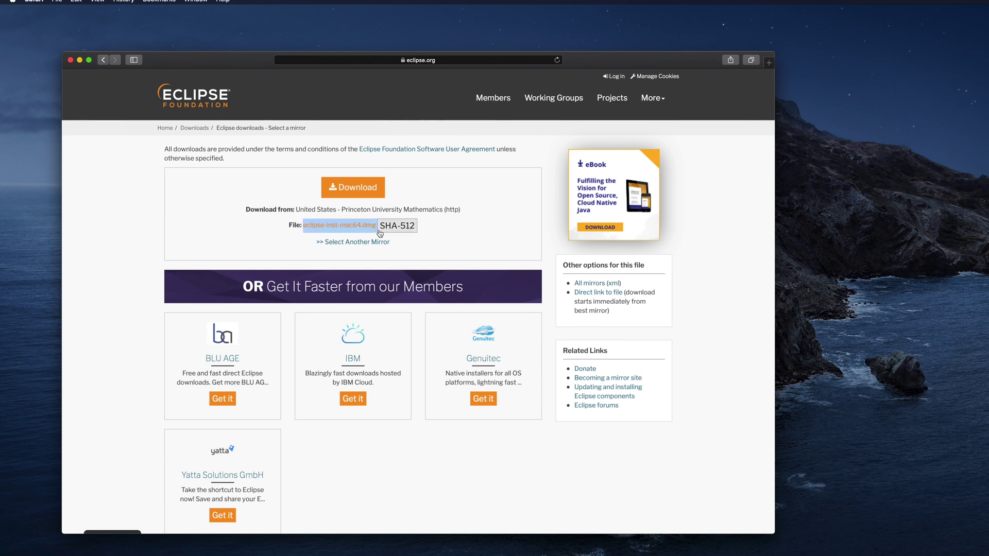
left_click(356, 189)
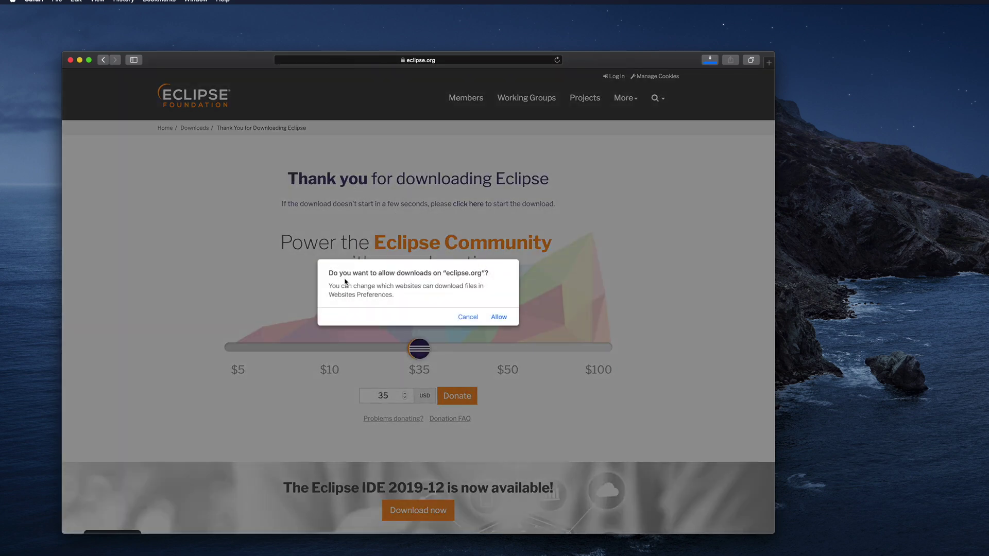
Allow downloads from eclipse.org and check the eclipse-inst-mac64.dmg download progress
left_click_drag(330, 274, 489, 275)
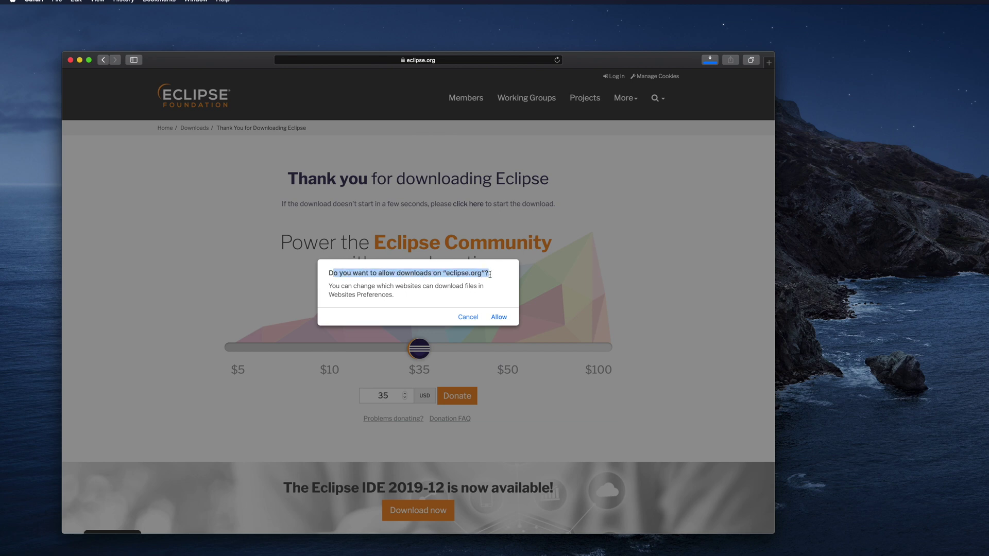
left_click(499, 318)
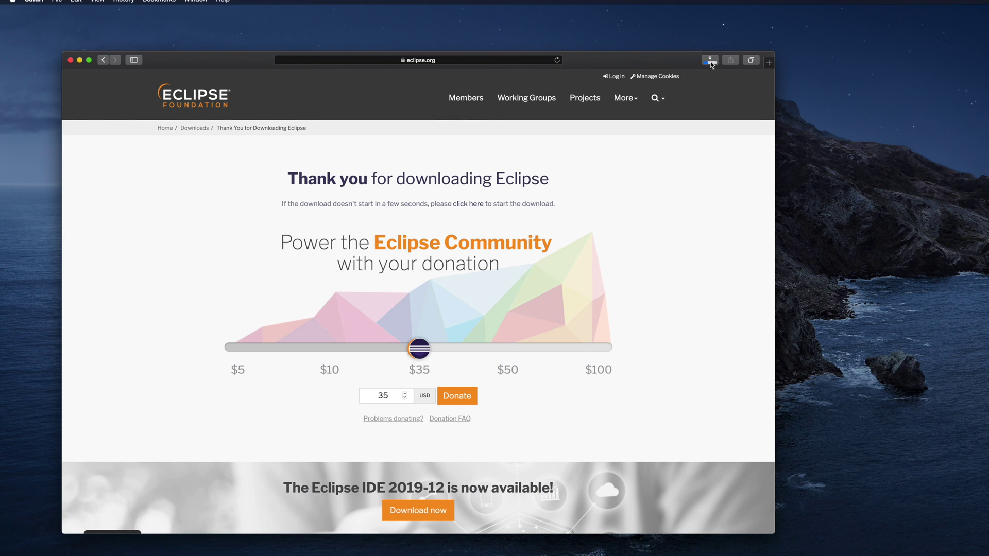
left_click(710, 60)
Show the downloaded eclipse-inst-mac64.dmg in the Downloads folder, with Safari minimized
left_click(693, 542)
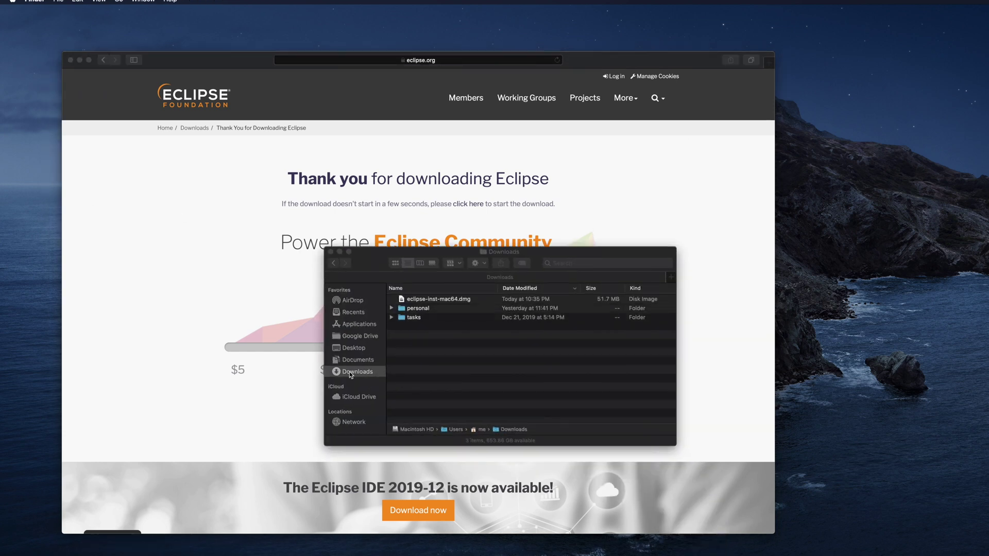
left_click(352, 373)
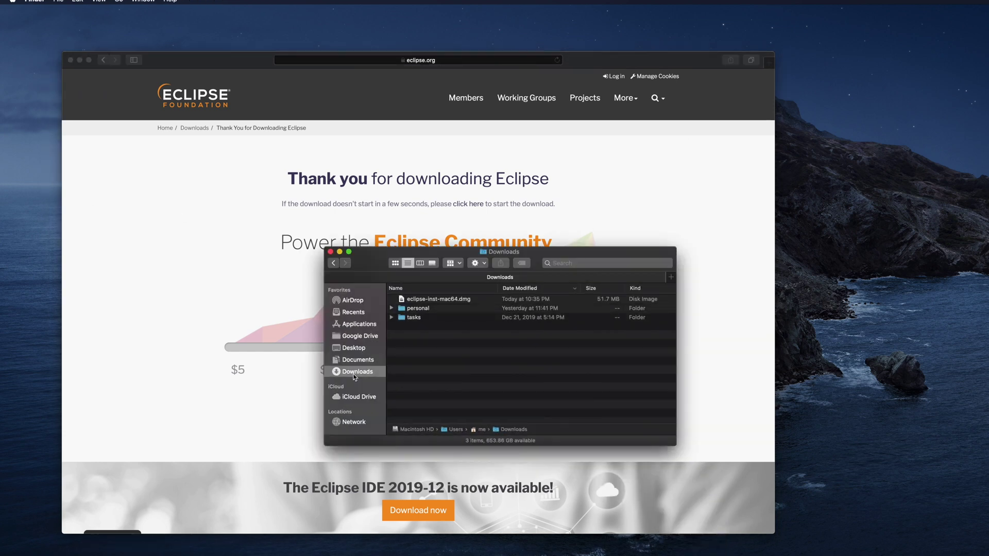
left_click(448, 304)
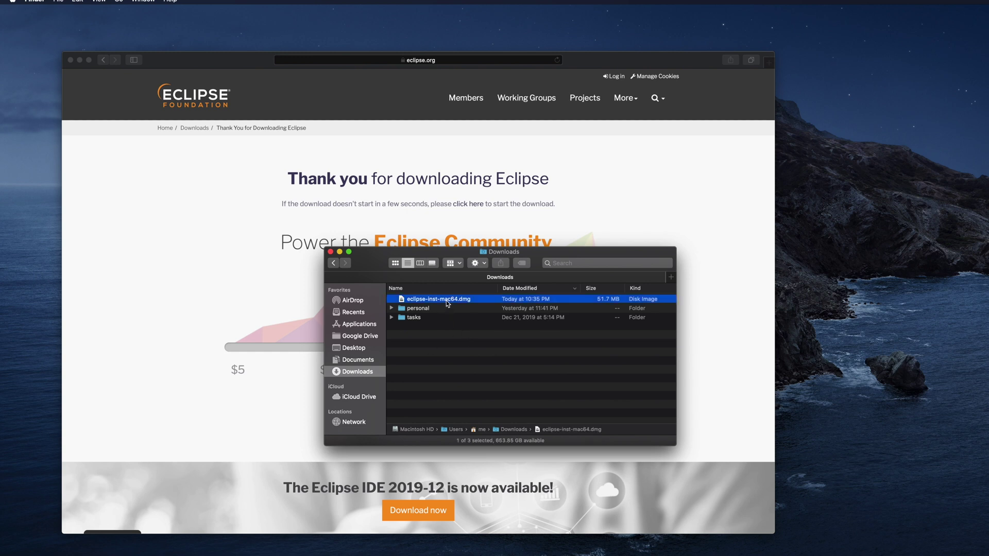
left_click(79, 60)
left_click_drag(468, 261, 396, 188)
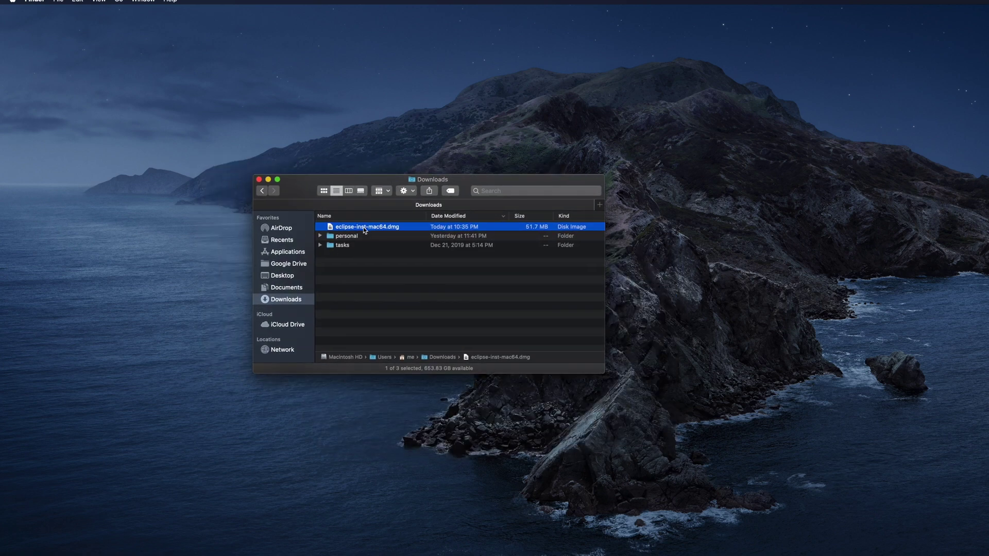
Mount the disk image and launch Eclipse Installer, confirming Open at the security warning
double_click(383, 233)
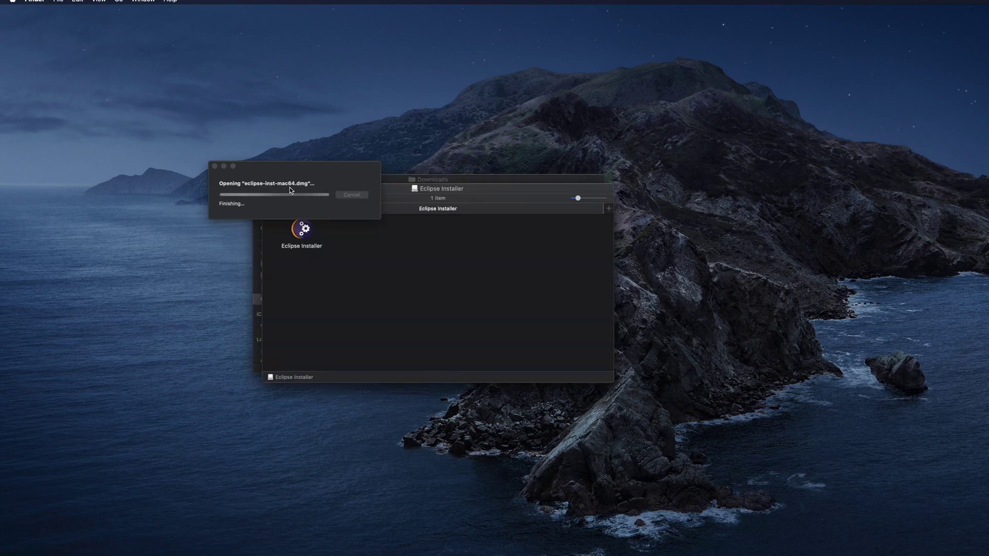
left_click_drag(325, 188, 316, 182)
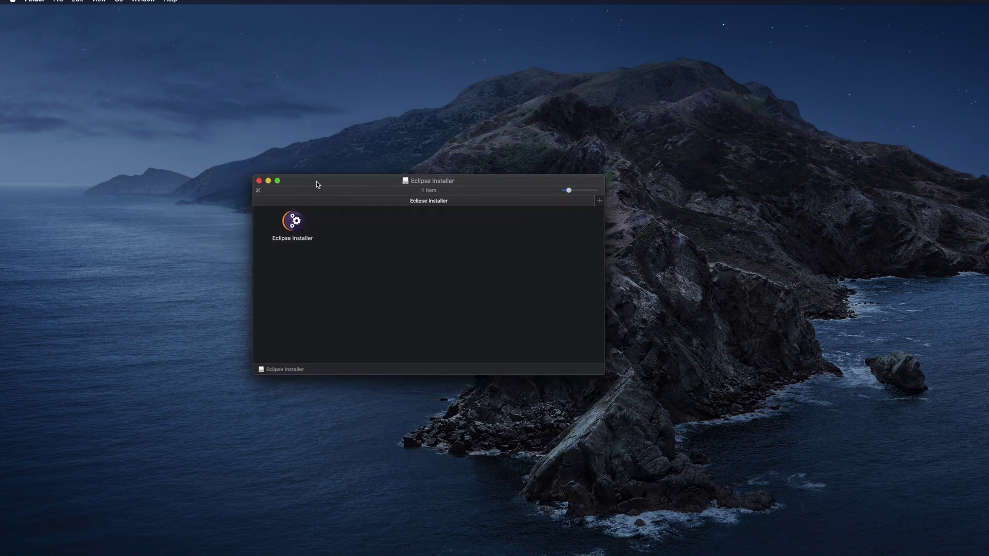
left_click(287, 230)
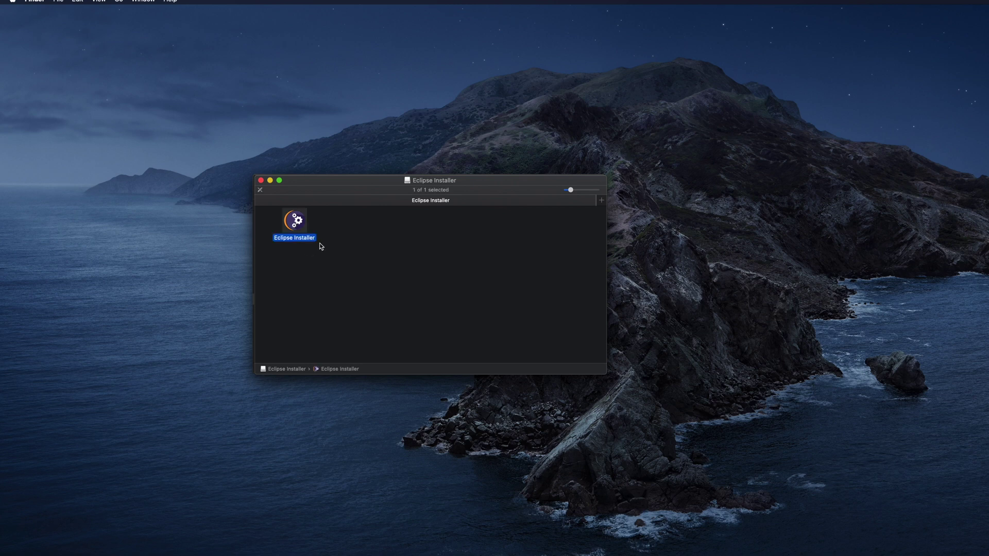
double_click(297, 225)
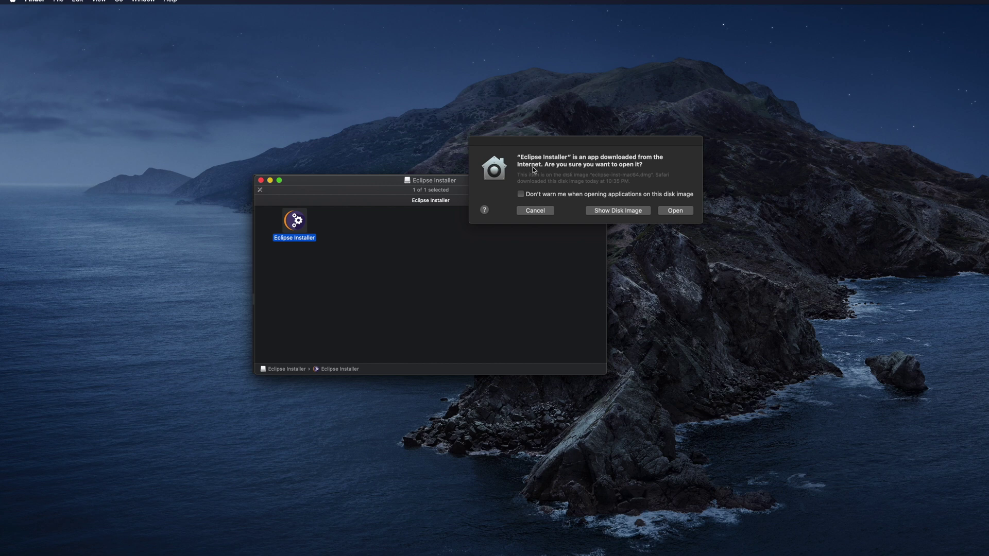
left_click(675, 211)
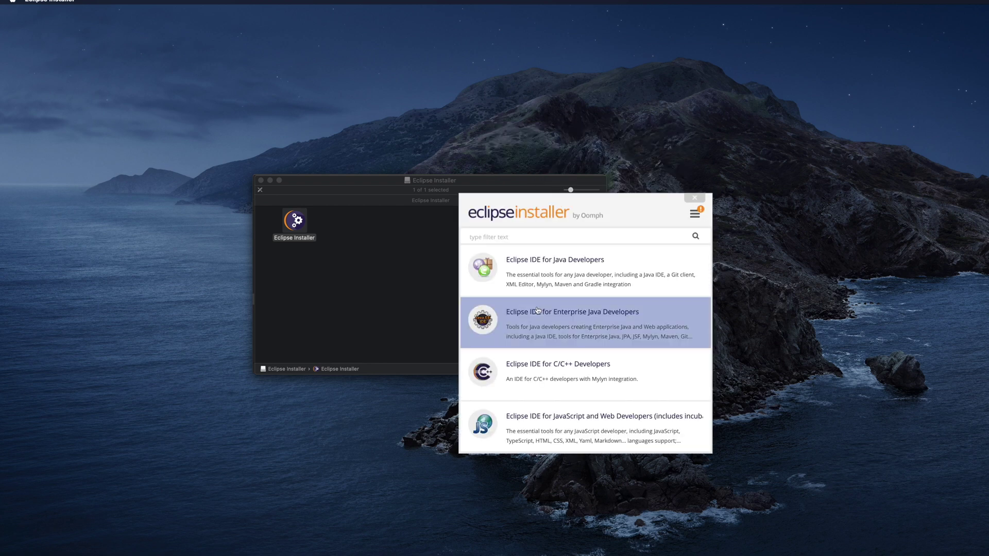
Enlarge the installer window and select the Eclipse IDE for Java Developers package
scroll(546, 309, "down", 3)
scroll(546, 301, "up", 3)
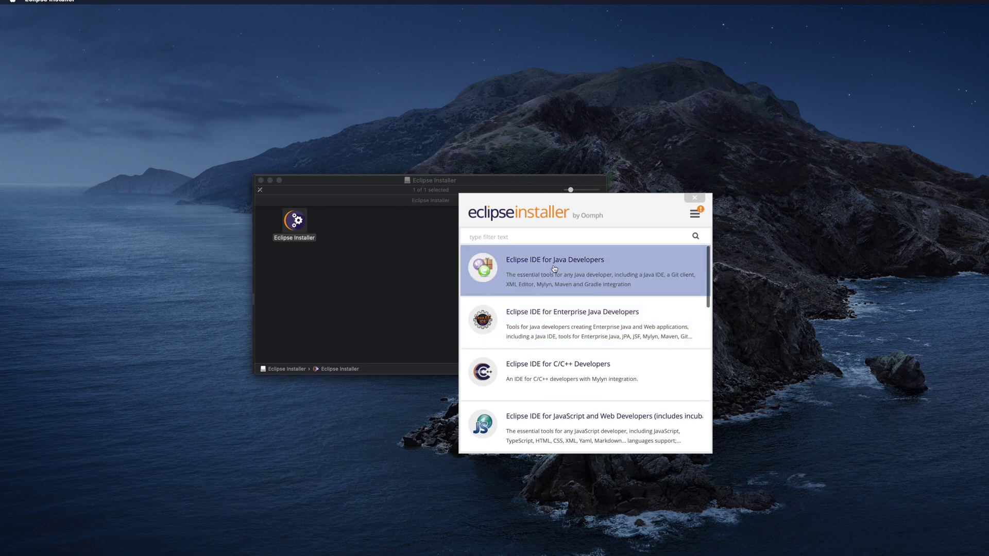
left_click_drag(551, 181, 551, 50)
scroll(609, 227, "down", 10)
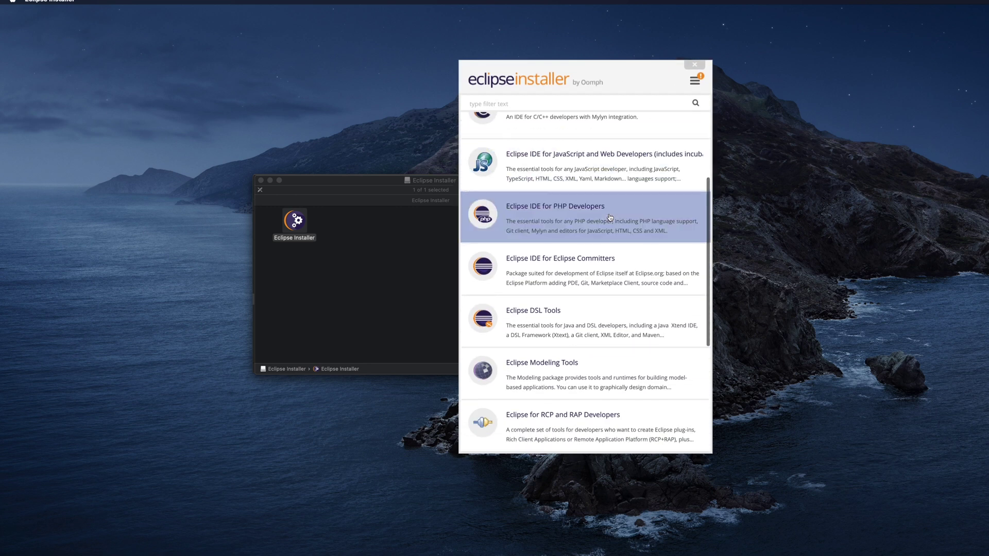
scroll(607, 246, "up", 10)
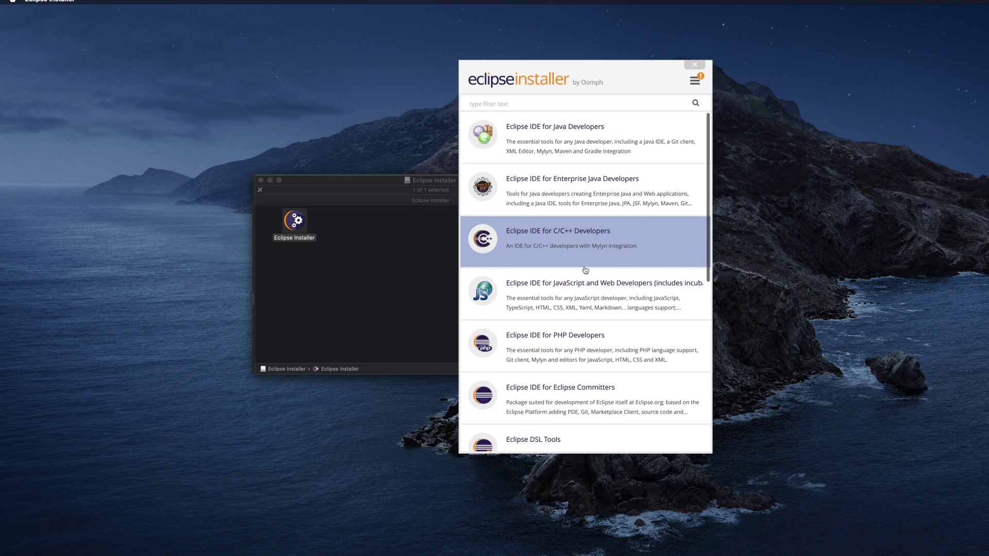
scroll(550, 157, "down", 2)
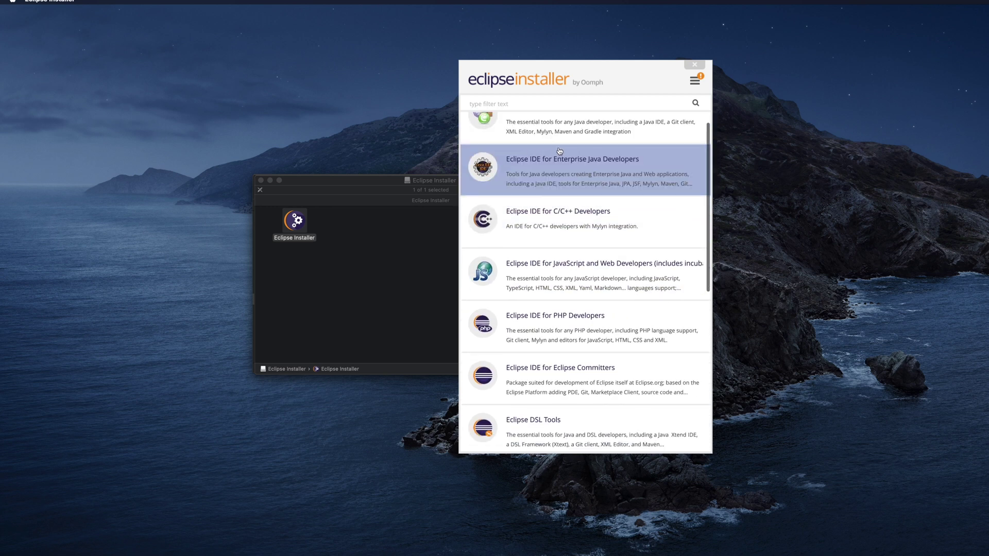
scroll(546, 149, "up", 2)
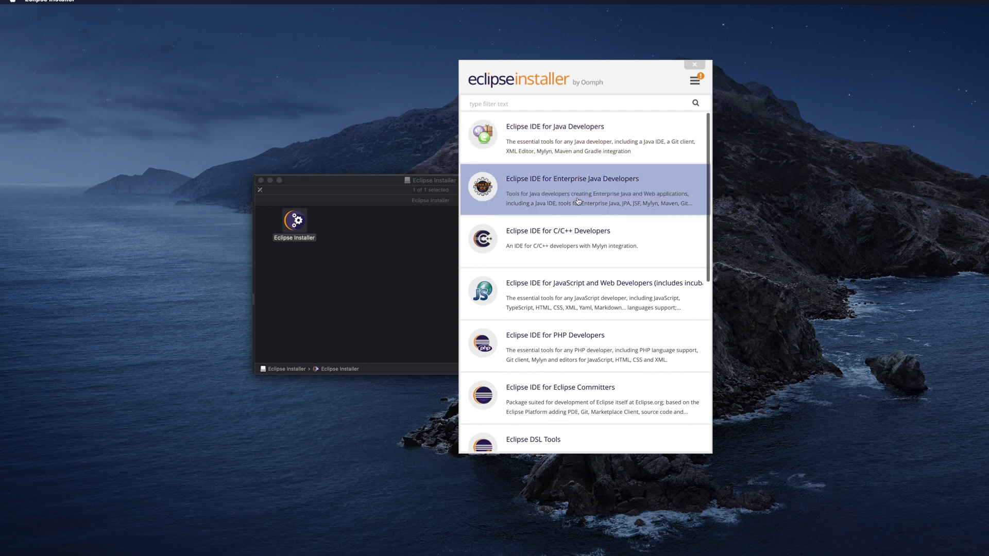
left_click(578, 130)
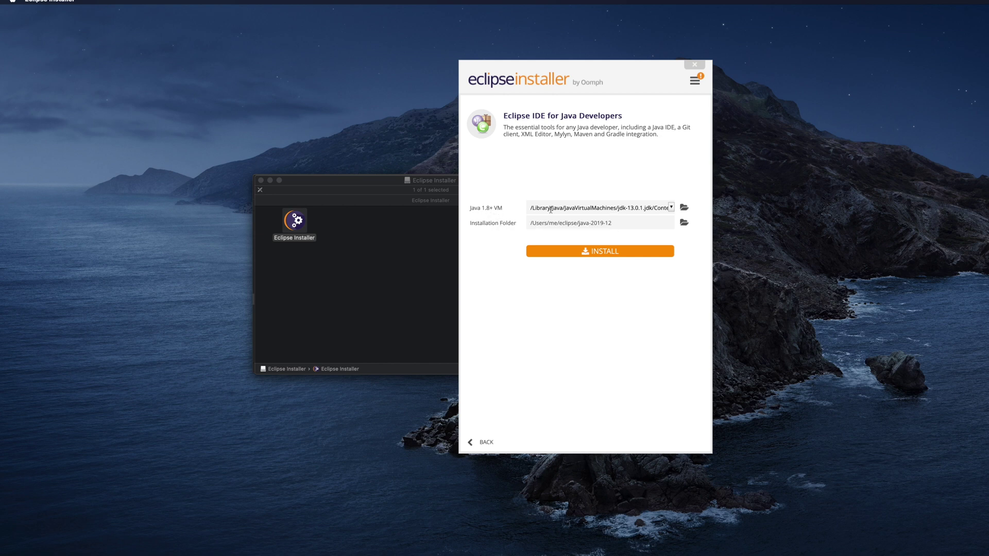
Keep jdk-13.0.1 (Current) as the Java 1.8+ VM and start the installation
left_click(672, 209)
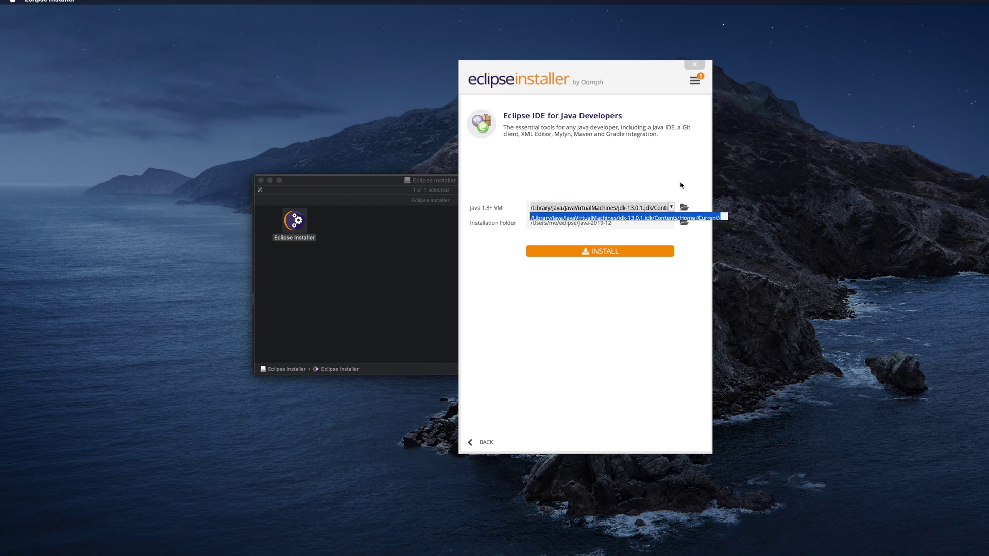
left_click(680, 184)
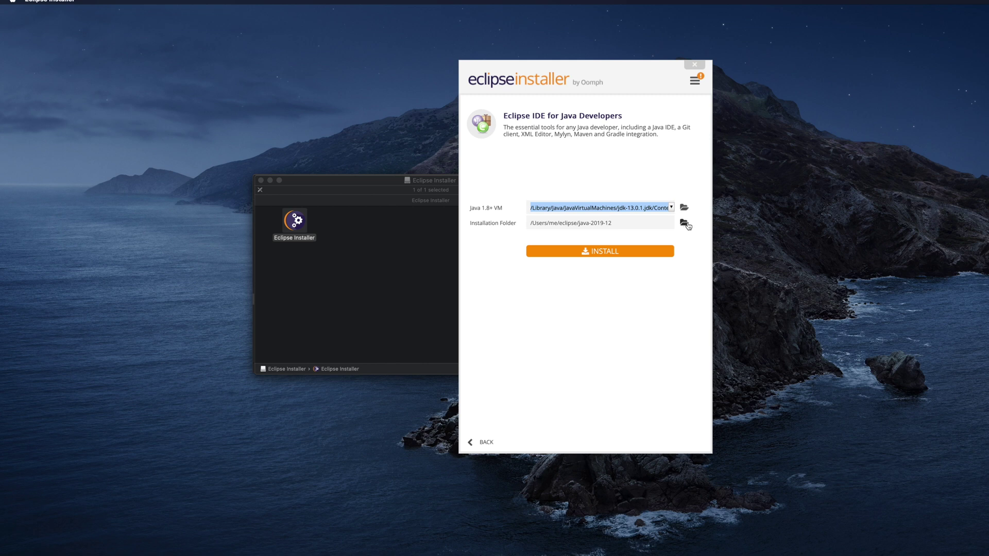
left_click(601, 253)
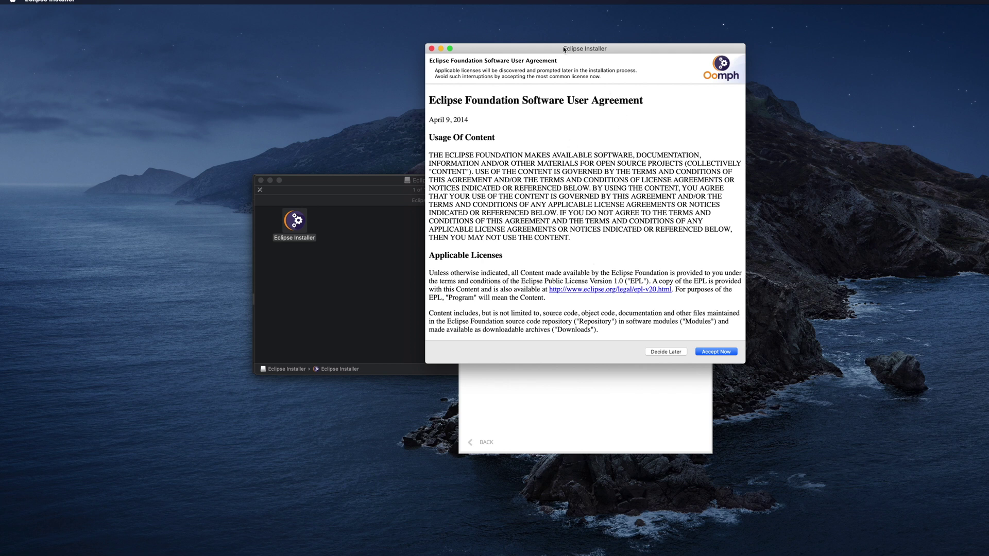
Accept the Eclipse Foundation Software User Agreement and the Oomph plug-in licenses
left_click_drag(596, 49, 571, 80)
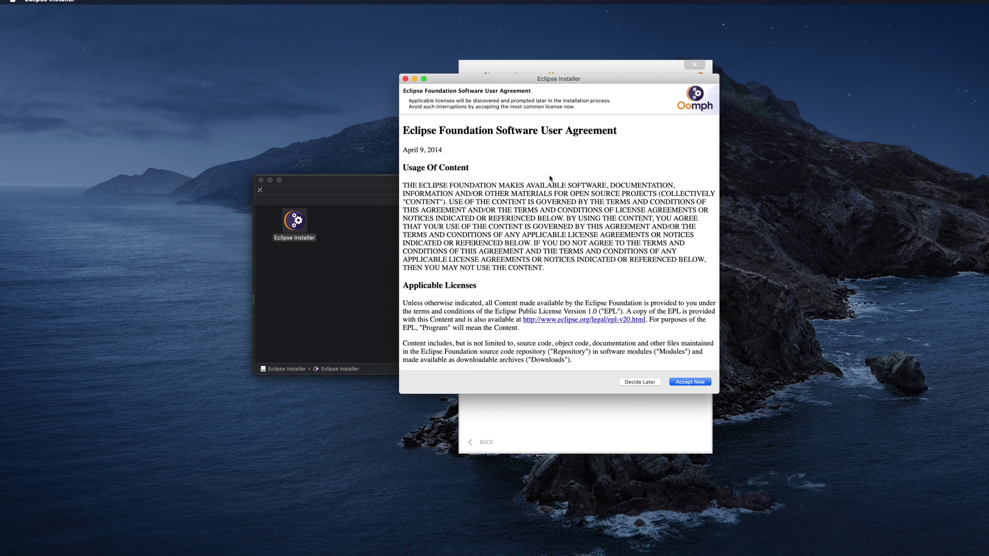
scroll(598, 284, "down", 10)
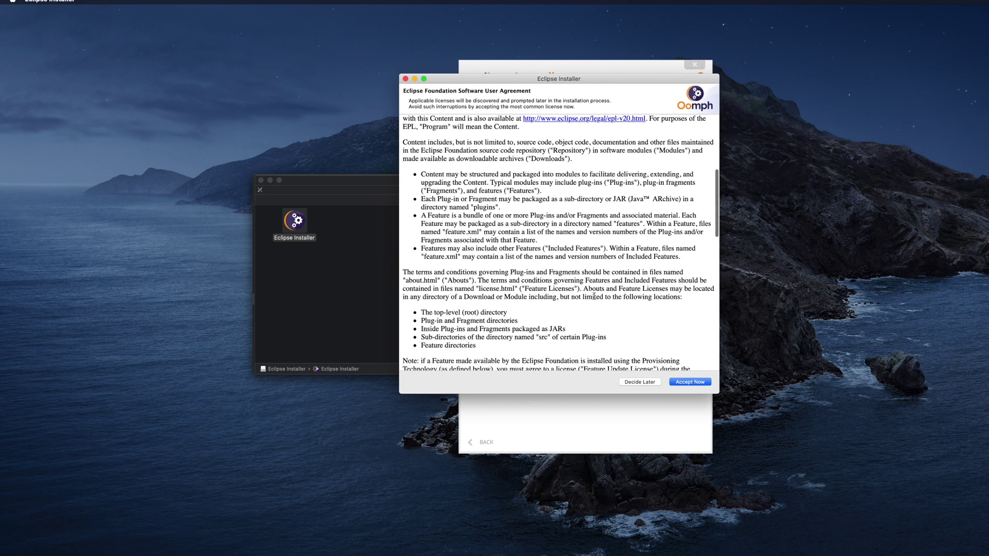
scroll(598, 284, "up", 10)
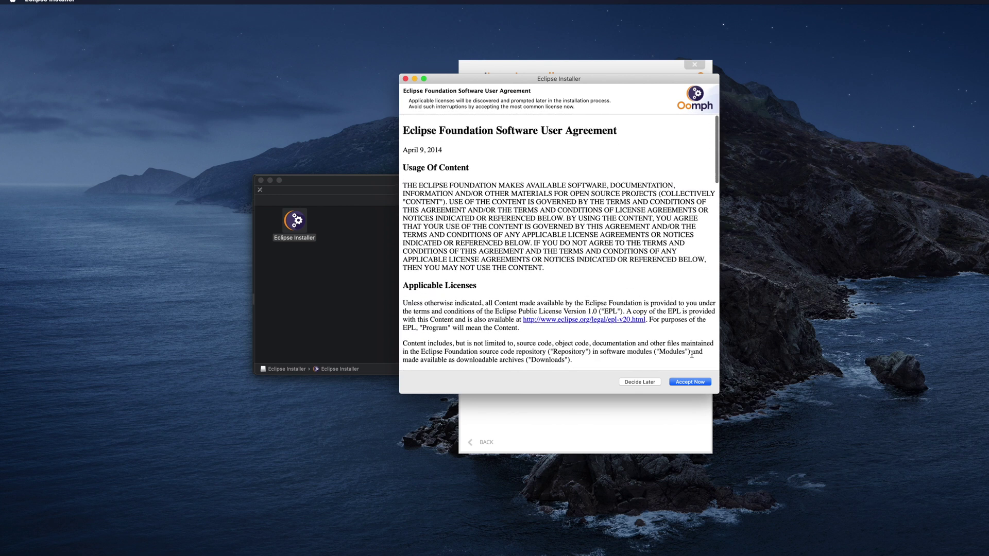
left_click(695, 383)
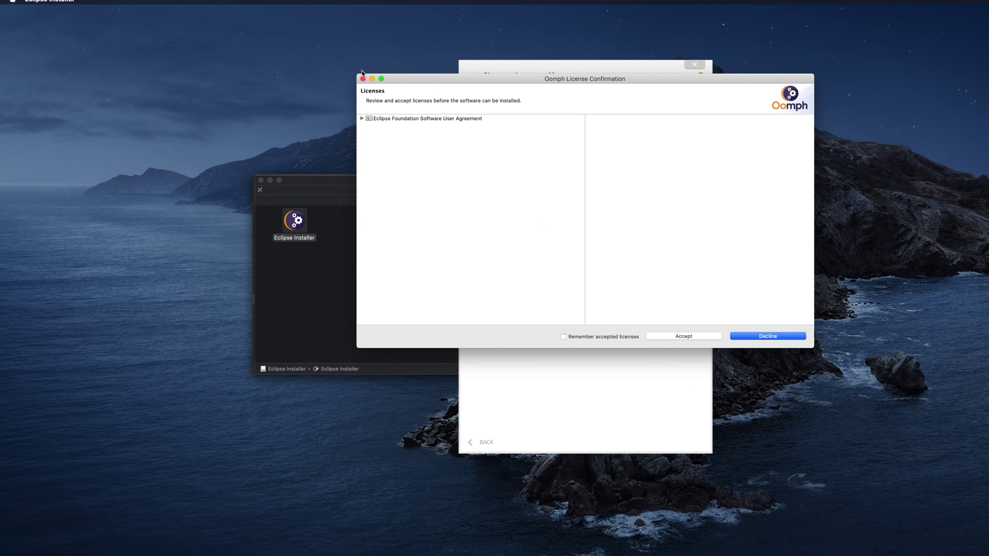
left_click(362, 119)
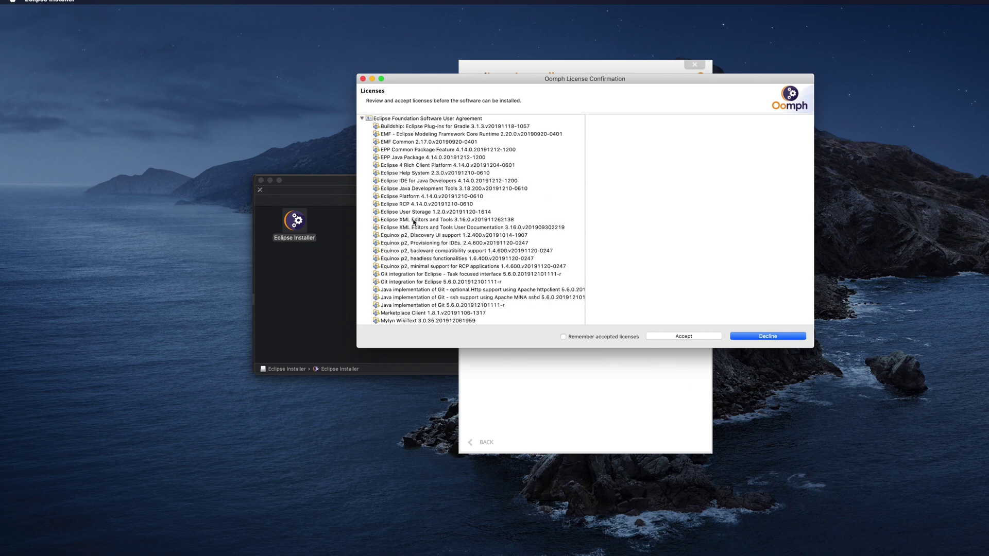
left_click(362, 118)
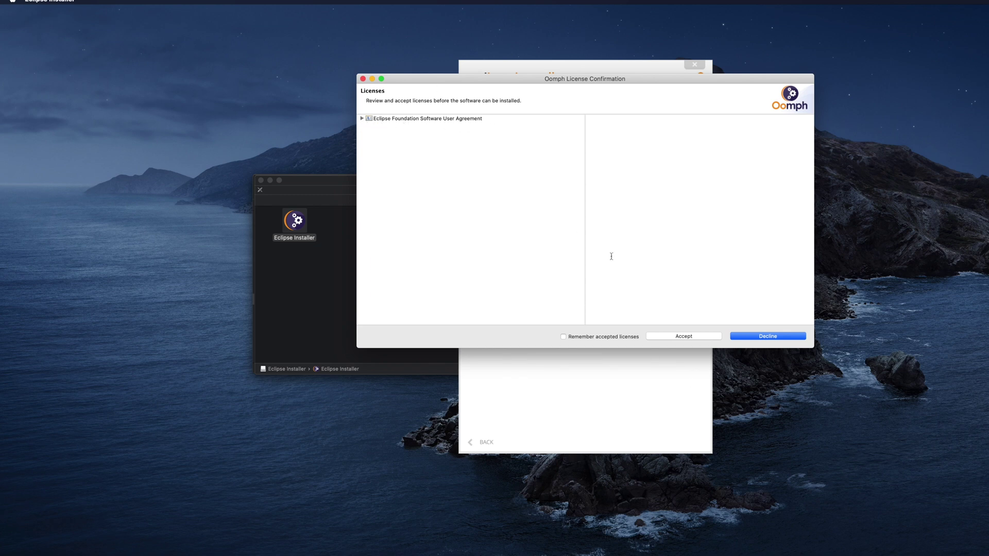
left_click(684, 337)
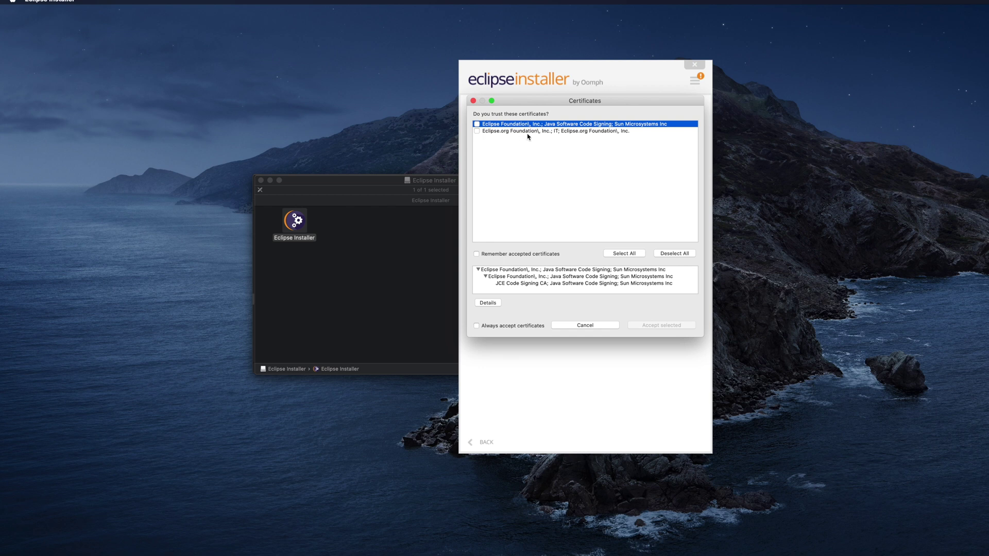
Select both Eclipse Foundation certificates and accept them so installation completes
left_click(626, 254)
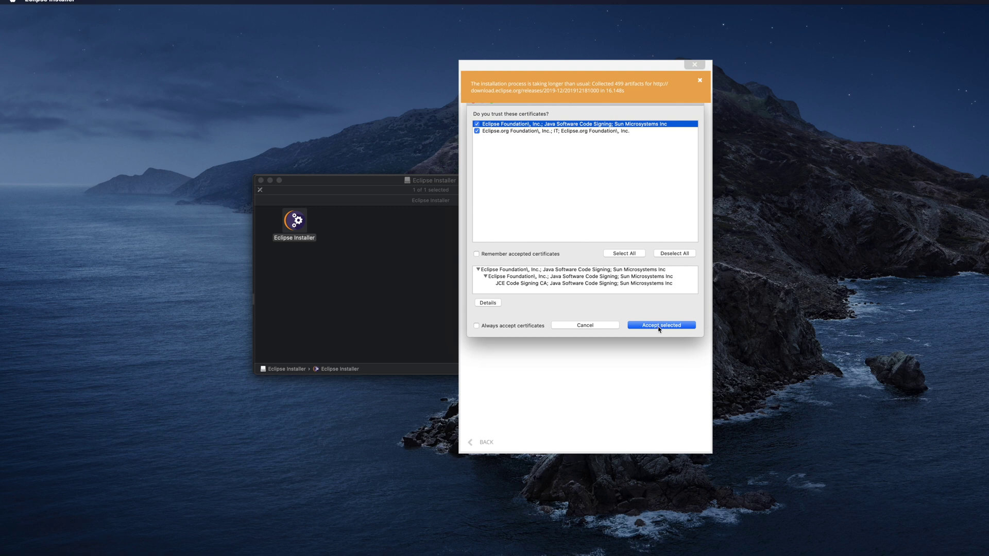
left_click(659, 327)
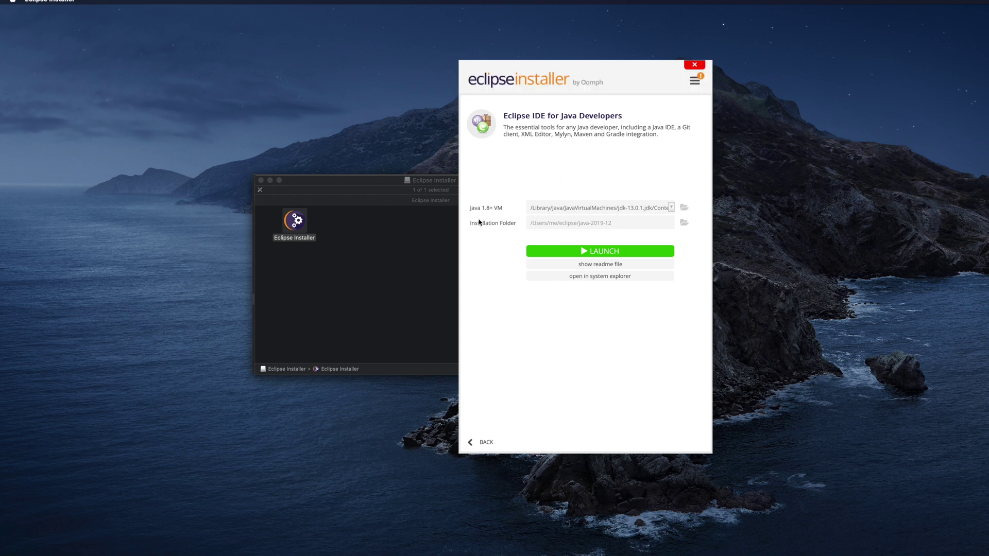
Launch Eclipse IDE 2019-12 from the installer and close the java-2019-12 folder window
left_click(602, 281)
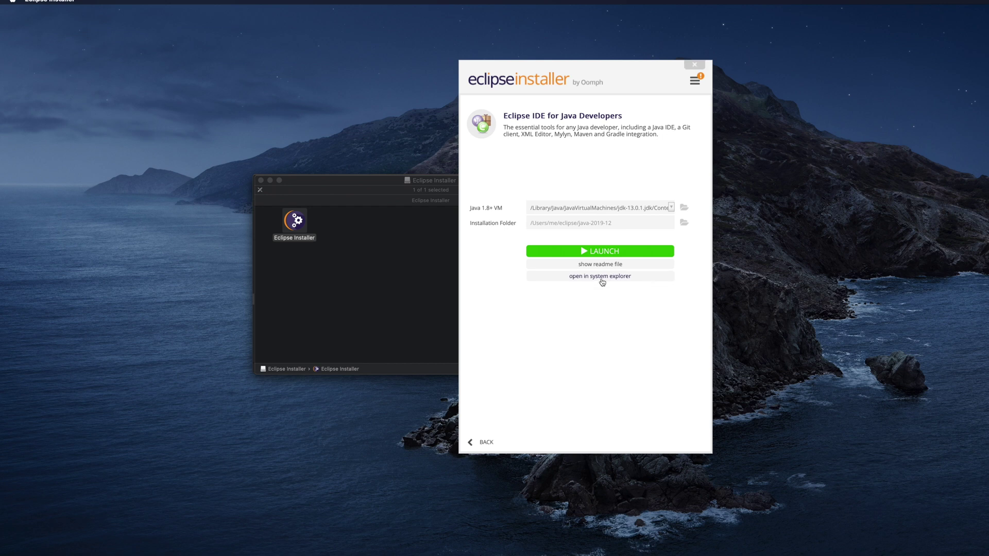
left_click_drag(465, 191, 306, 175)
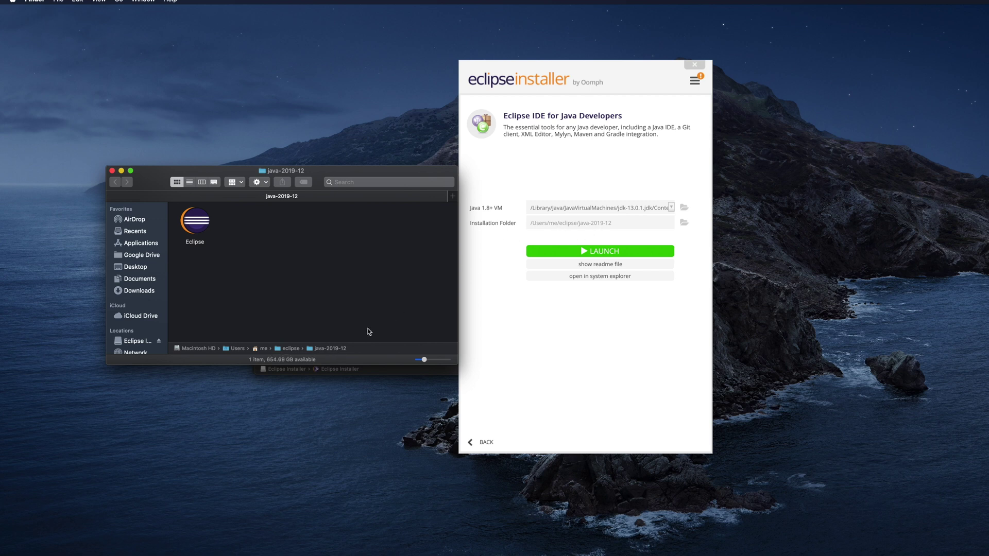
left_click(602, 253)
left_click(603, 253)
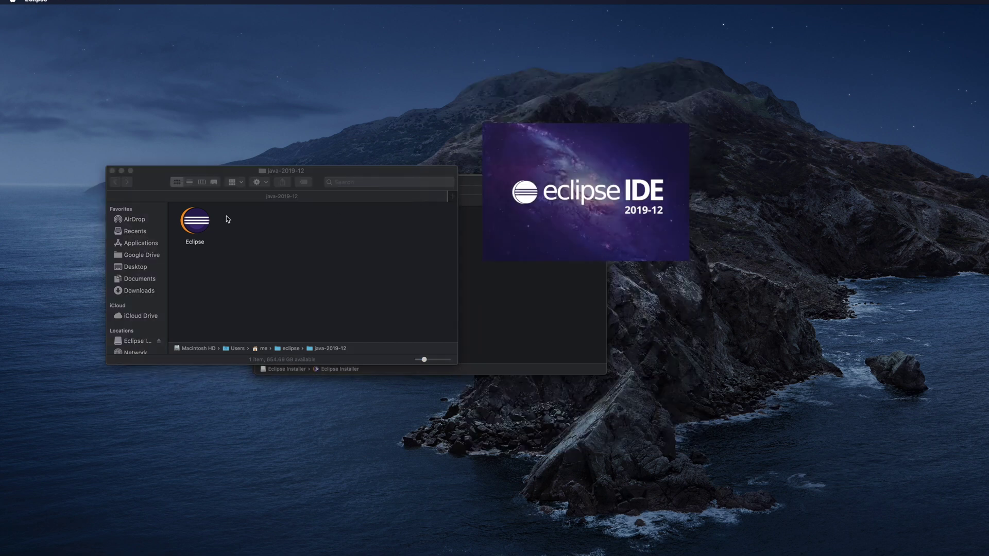
left_click(112, 171)
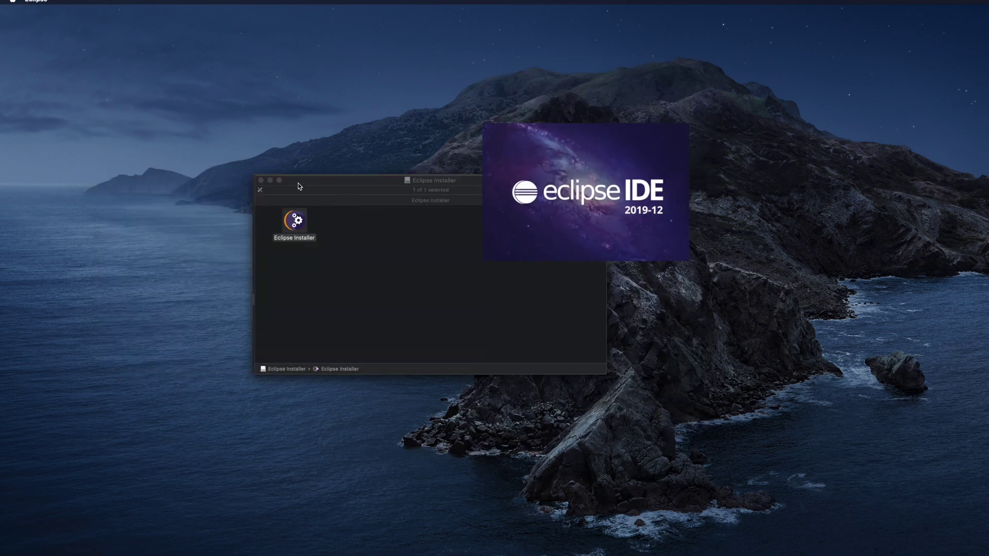
left_click(260, 192)
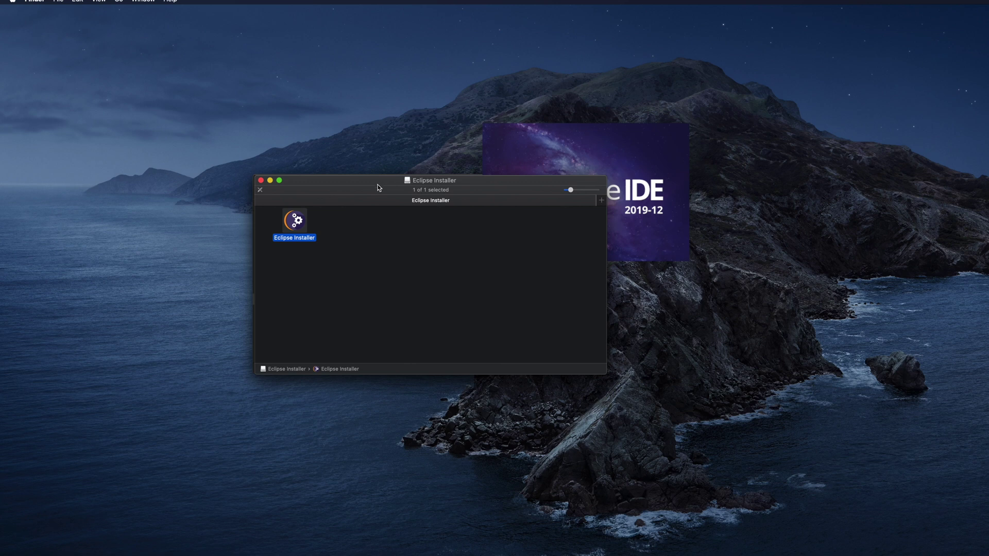
left_click_drag(379, 189, 317, 220)
Close the leftover Finder windows and launch Eclipse with the default eclipse-workspace
left_click(199, 212)
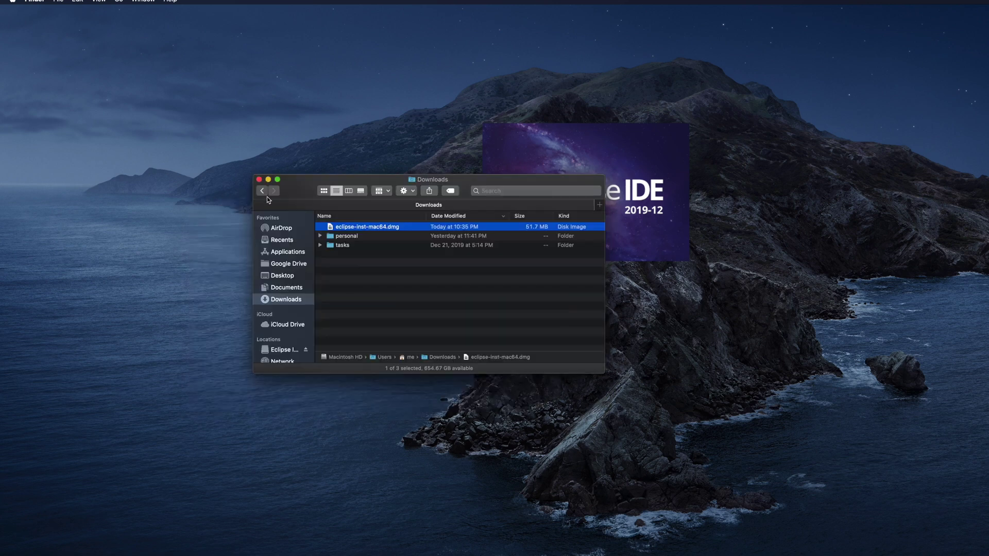
left_click(259, 179)
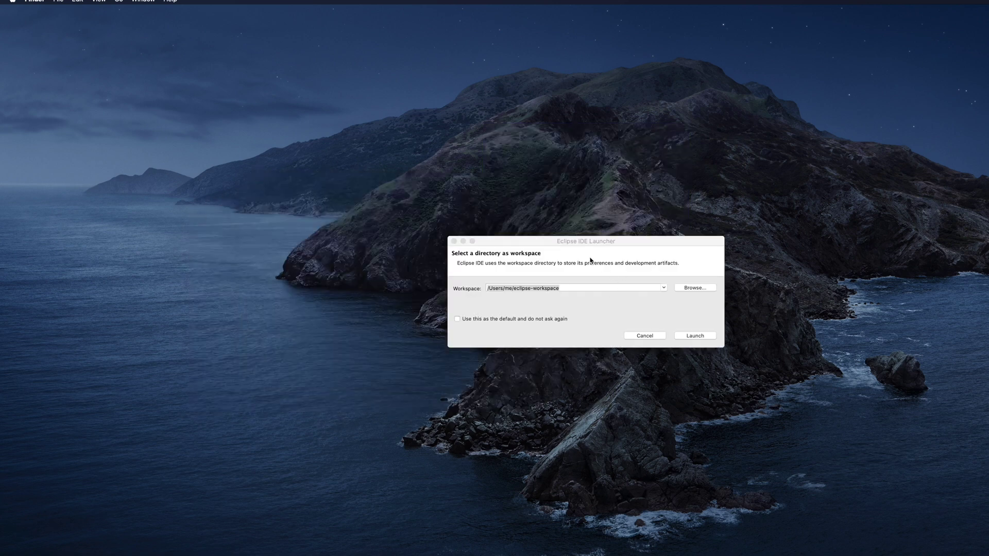
left_click(537, 286)
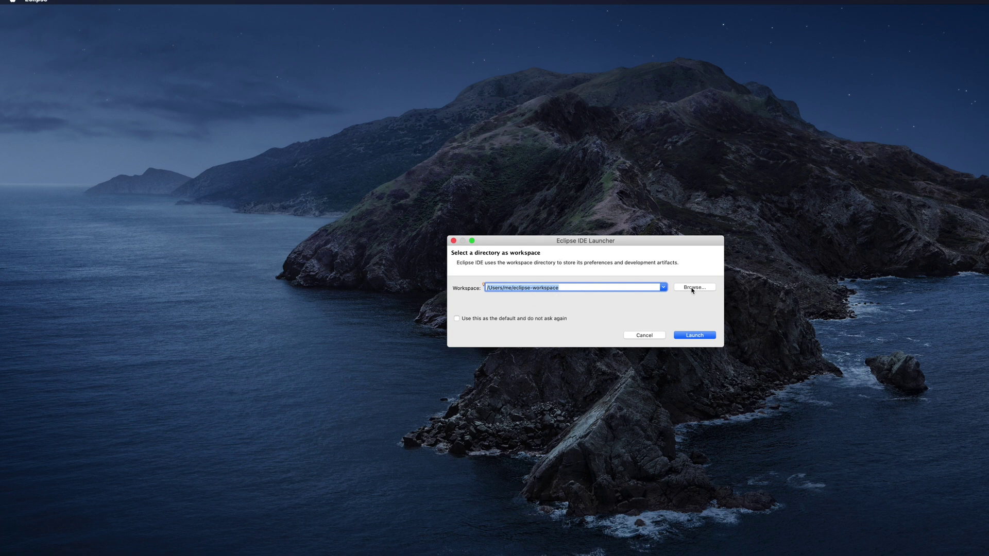
left_click(698, 338)
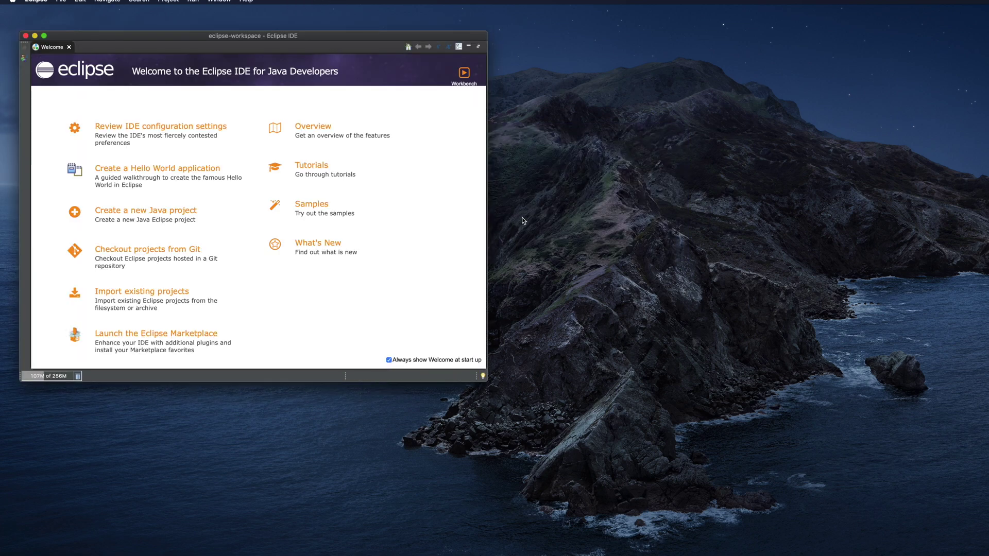
Centre the Eclipse window, close the Welcome page, and resize the window larger
left_click_drag(236, 35, 404, 76)
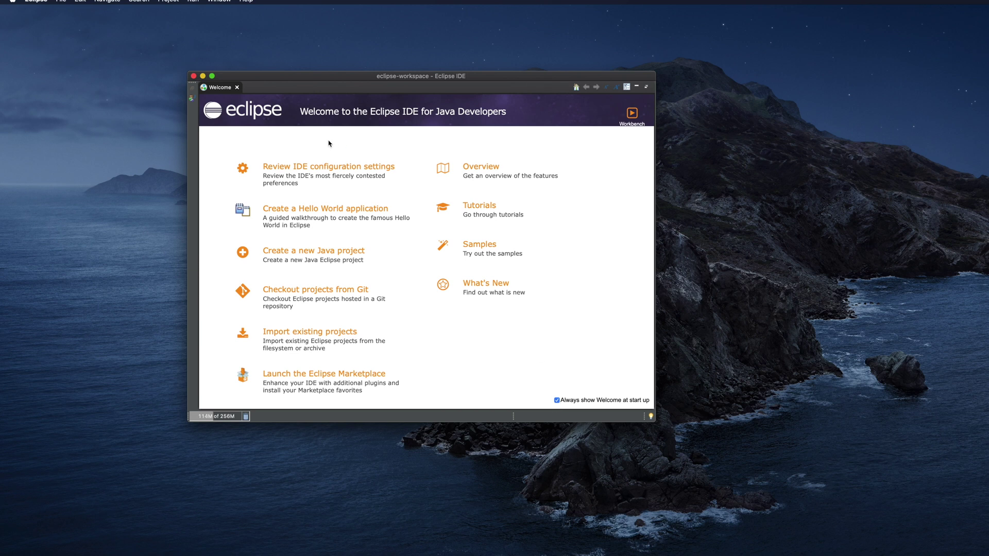
left_click(238, 89)
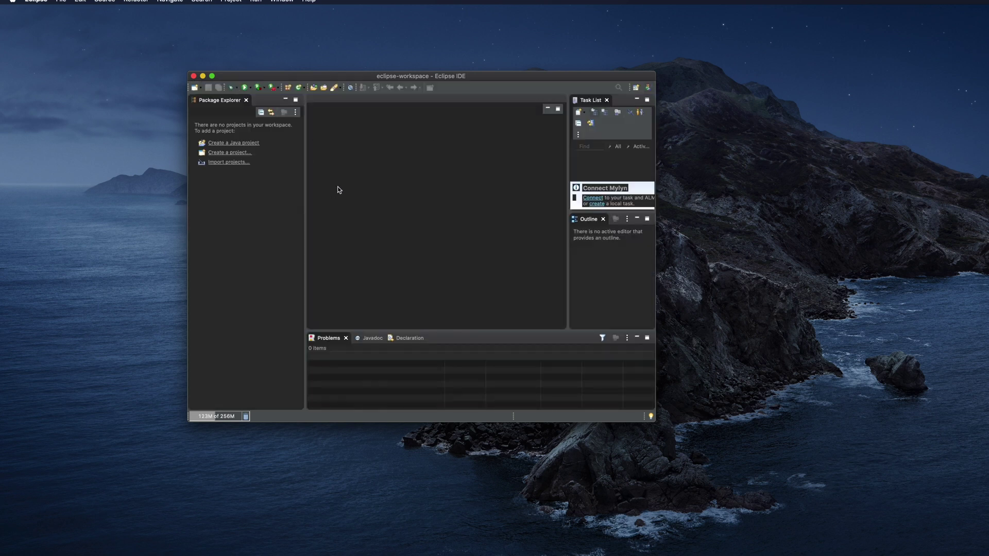
left_click_drag(653, 420, 888, 494)
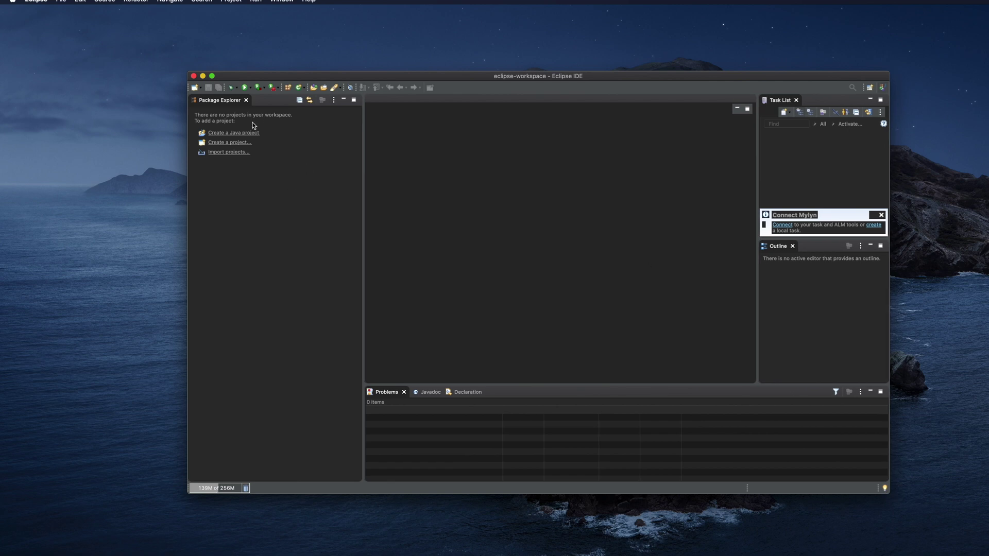
In the New wizard, filter for 'java project' and select the Java Project wizard
left_click(196, 87)
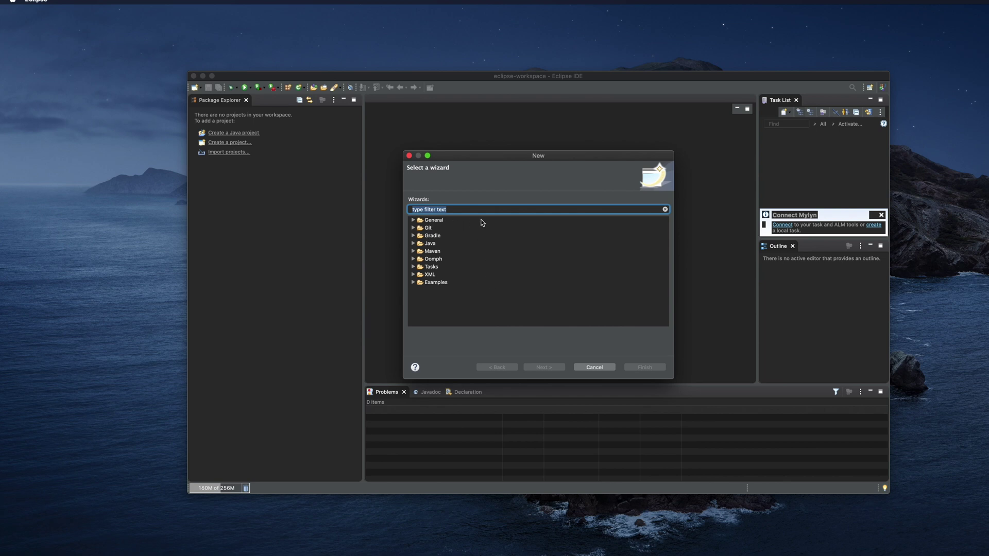
type("maven")
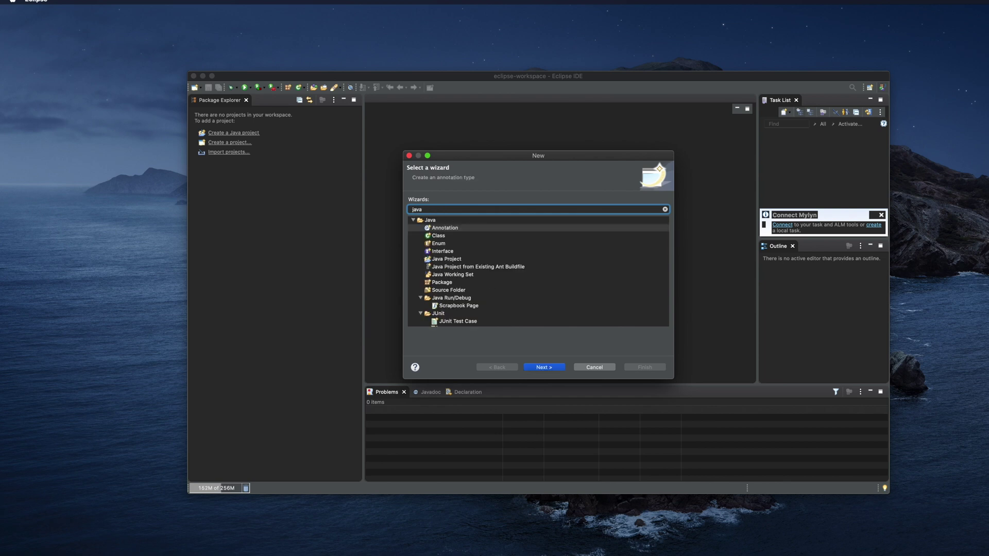
left_click(449, 243)
left_click(464, 210)
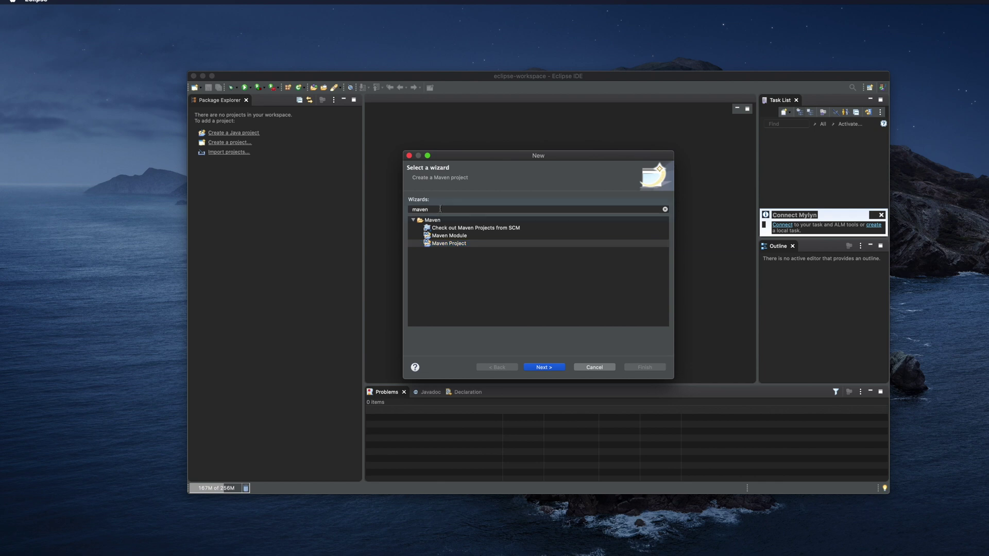
type("java")
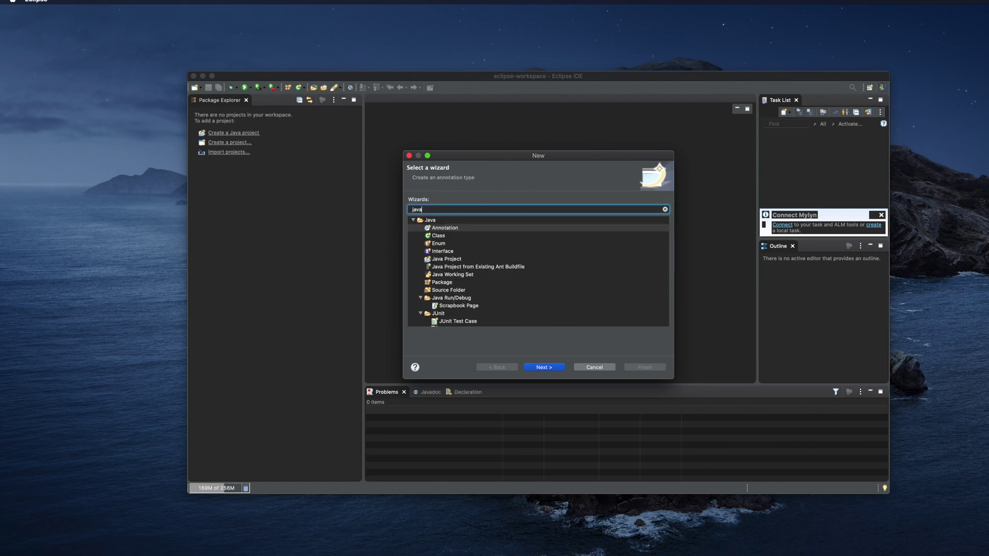
type(" project")
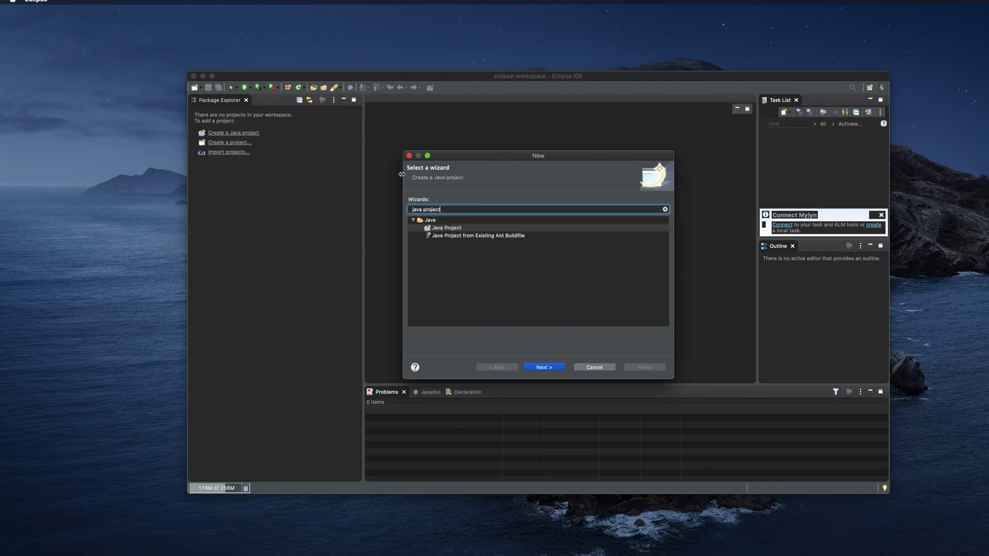
left_click(456, 230)
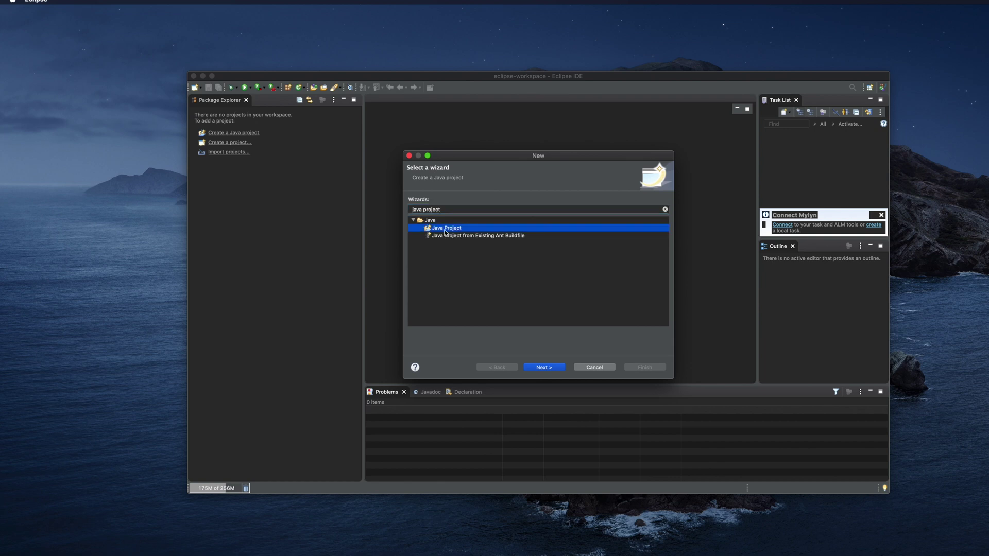
Name the Java project HelloMyFewSteps, finish the wizard, and accept creating module-info.java
left_click(553, 369)
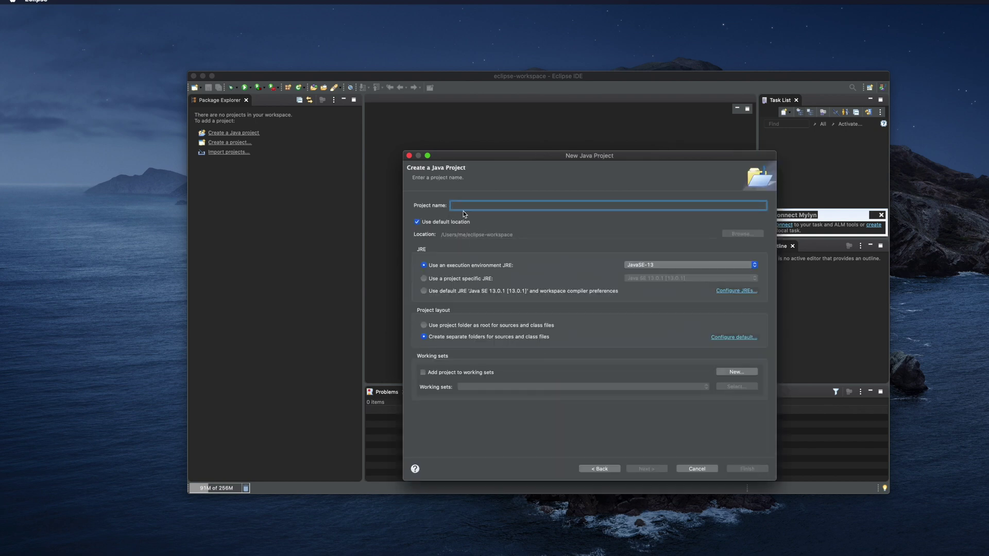
type("Few")
type("e")
type("lloFewS")
key("BackSpace")
key("BackSpace")
key("BackSpace")
key("BackSpace")
key("BackSpace")
key("BackSpace")
type("MyFewSteps")
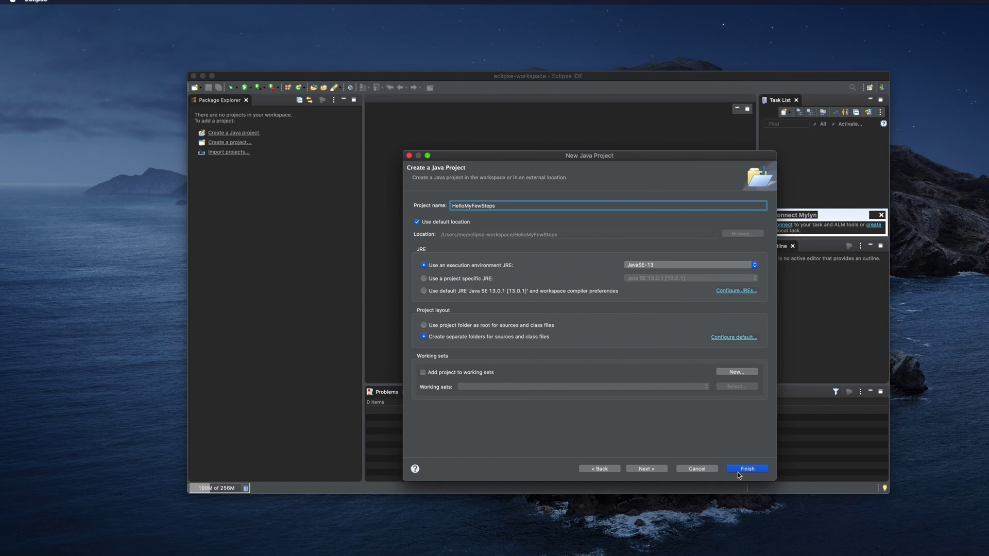
left_click(661, 470)
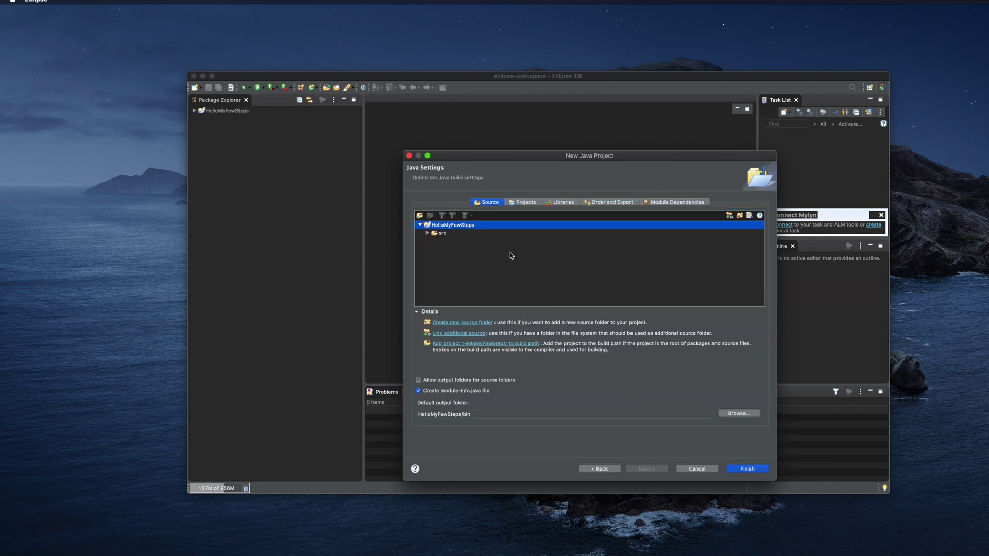
left_click(750, 471)
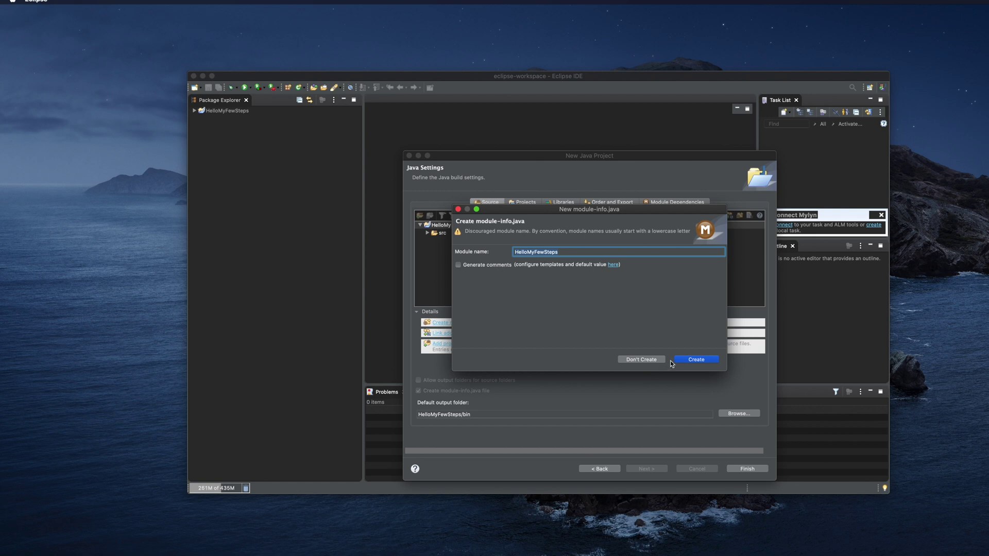
left_click(695, 360)
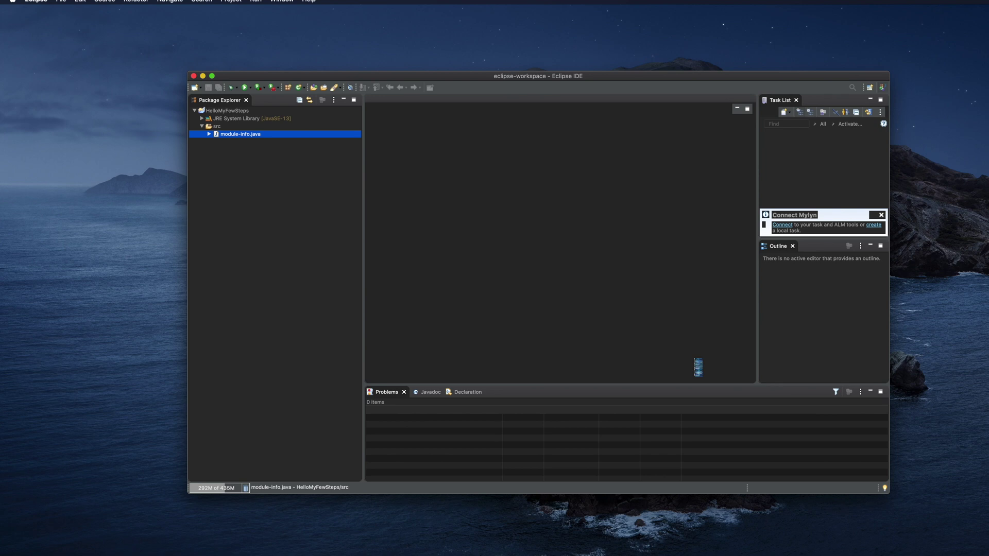
Delete module-info.java from the HelloMyFewSteps src folder and confirm the deletion
left_click(209, 134)
left_click(292, 144)
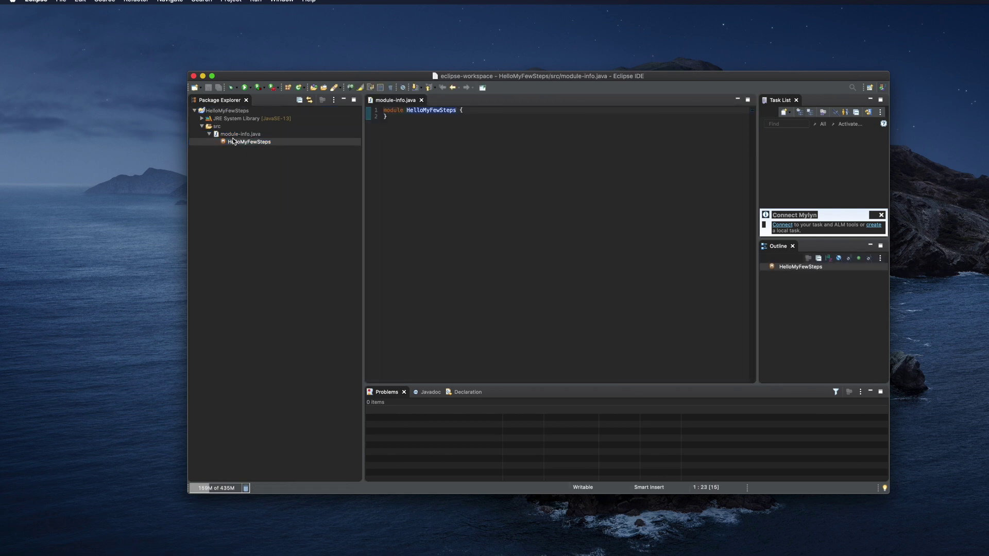
left_click(247, 136)
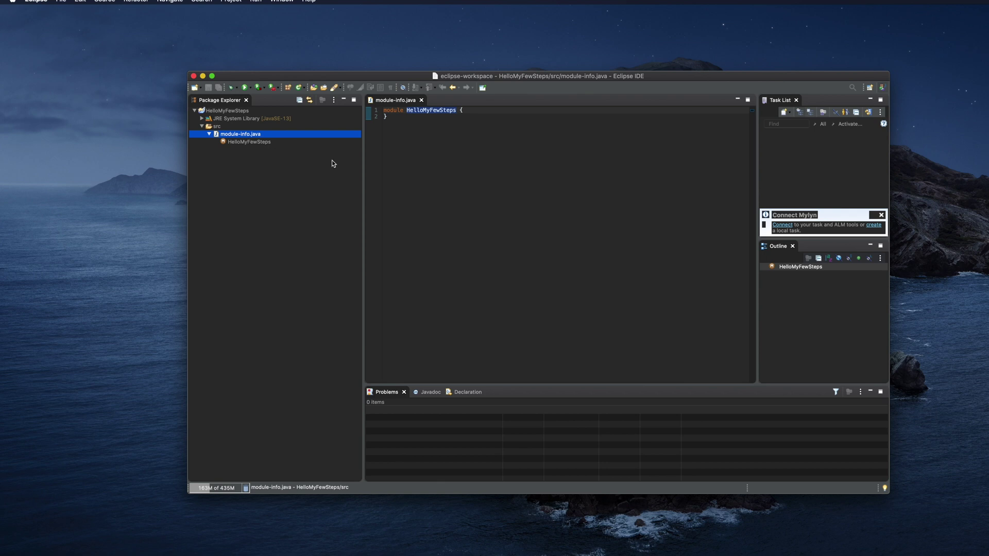
right_click(248, 135)
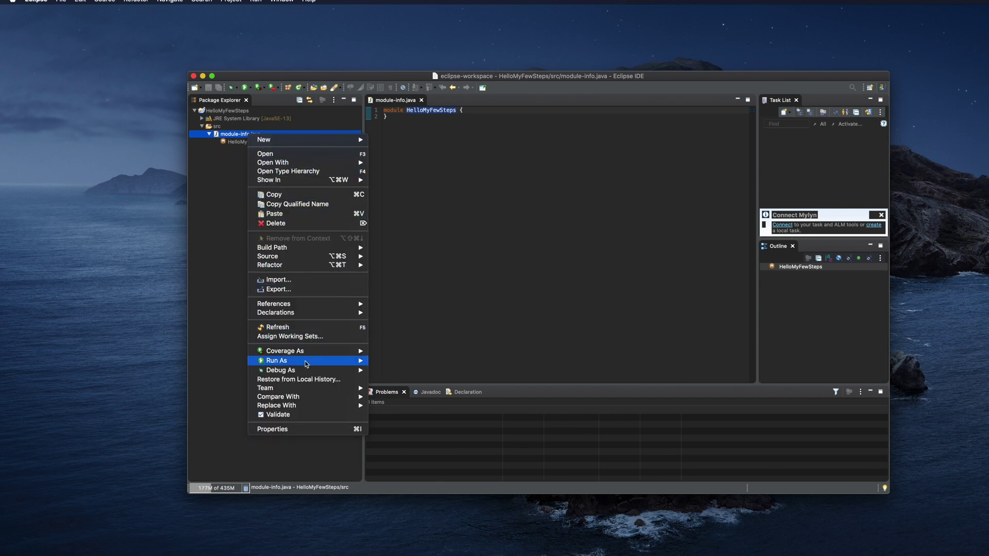
left_click(274, 224)
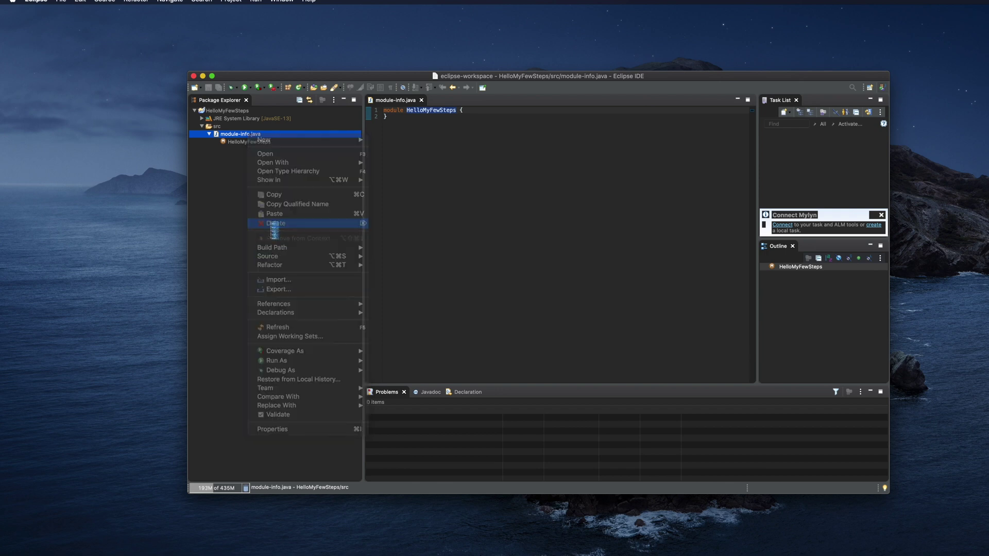
left_click(643, 301)
left_click(215, 127)
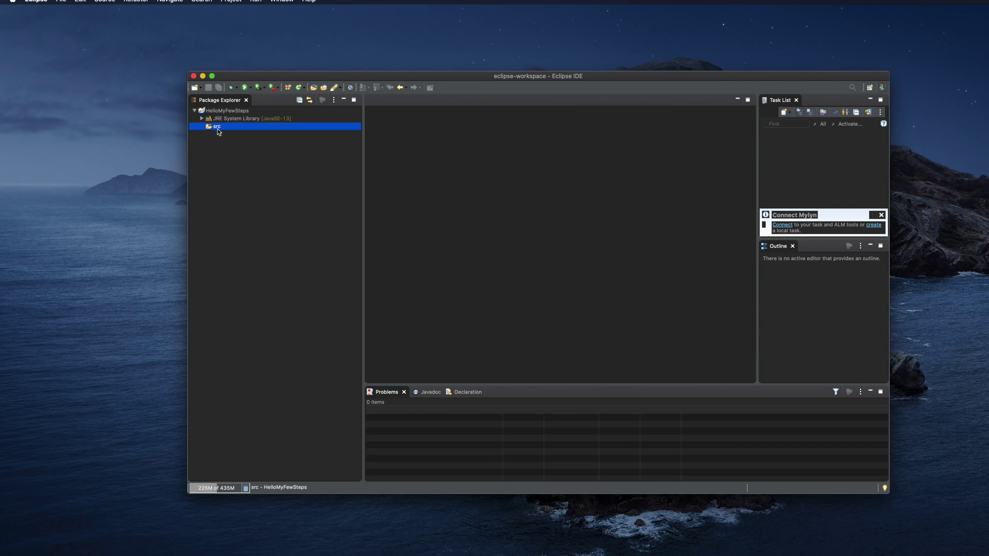
Create a new class HelloFewSteps in src with a main method stub
right_click(218, 127)
mouse_move(256, 133)
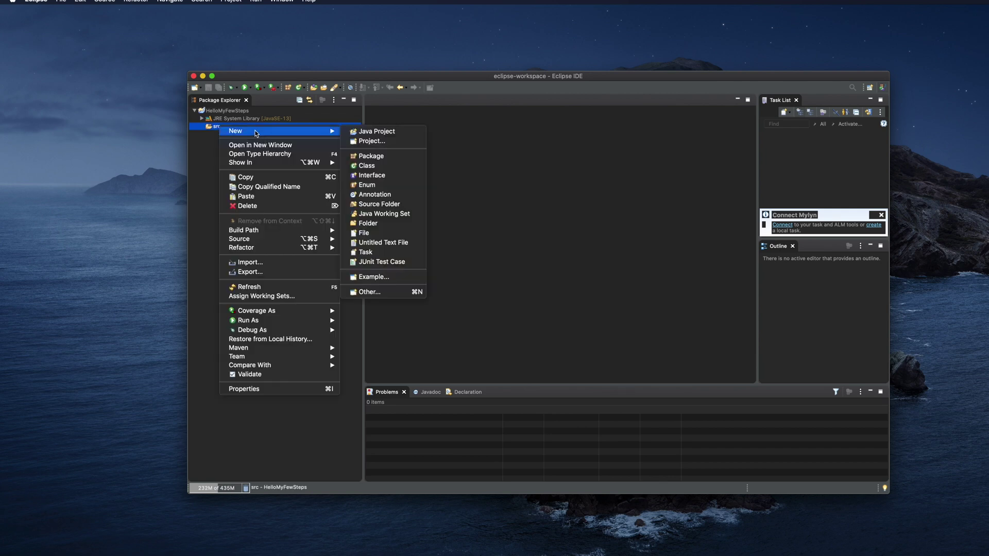
left_click(373, 166)
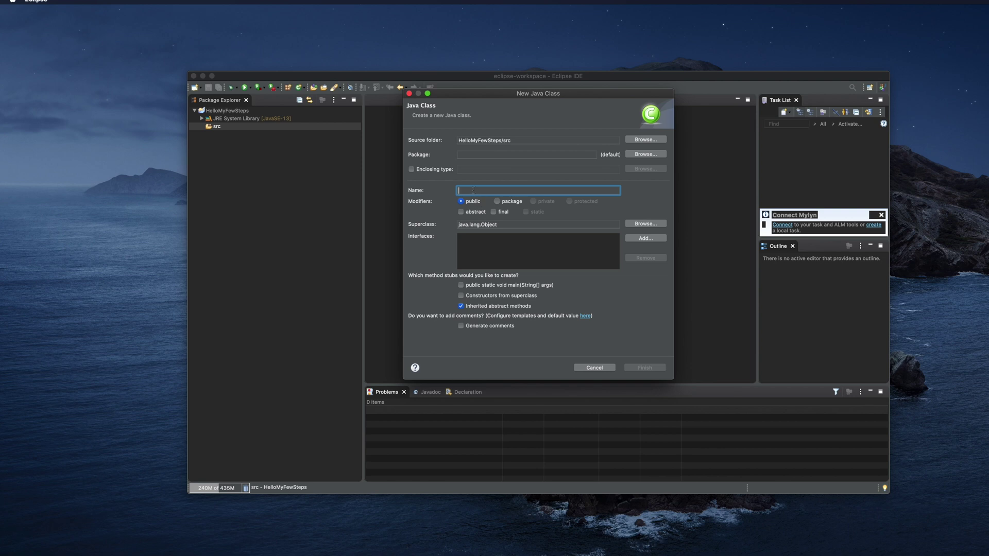
type("HelloFewSteps")
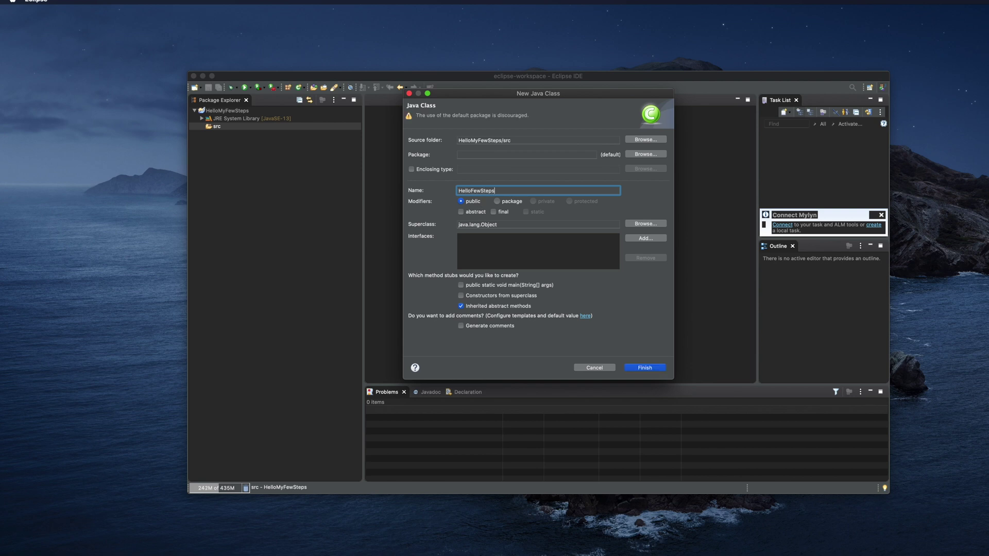
left_click(461, 285)
left_click(633, 365)
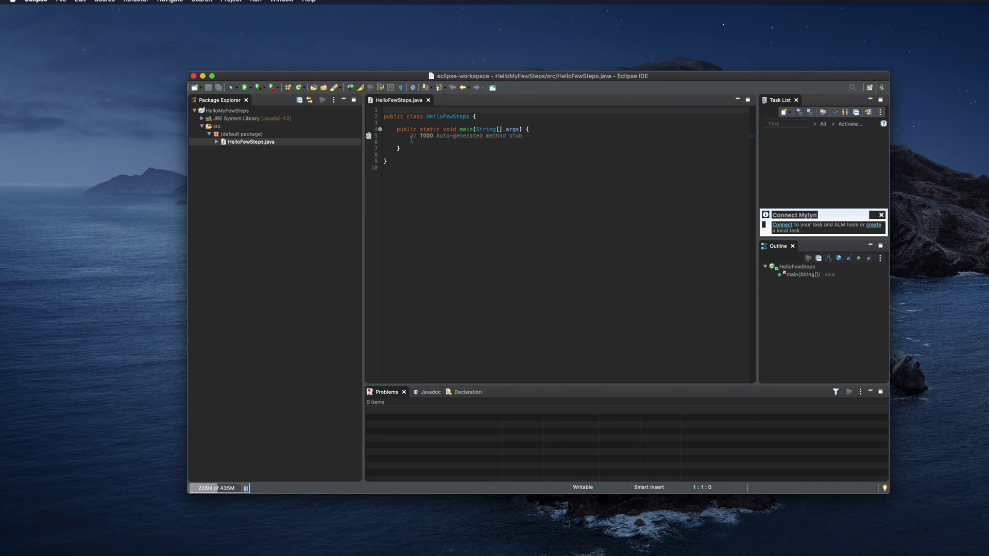
Replace the TODO comment with System.out.println("MyFewSteps.blogspot.com") using sysout completion
left_click_drag(411, 138, 534, 139)
key("BackSpace")
type("sysout")
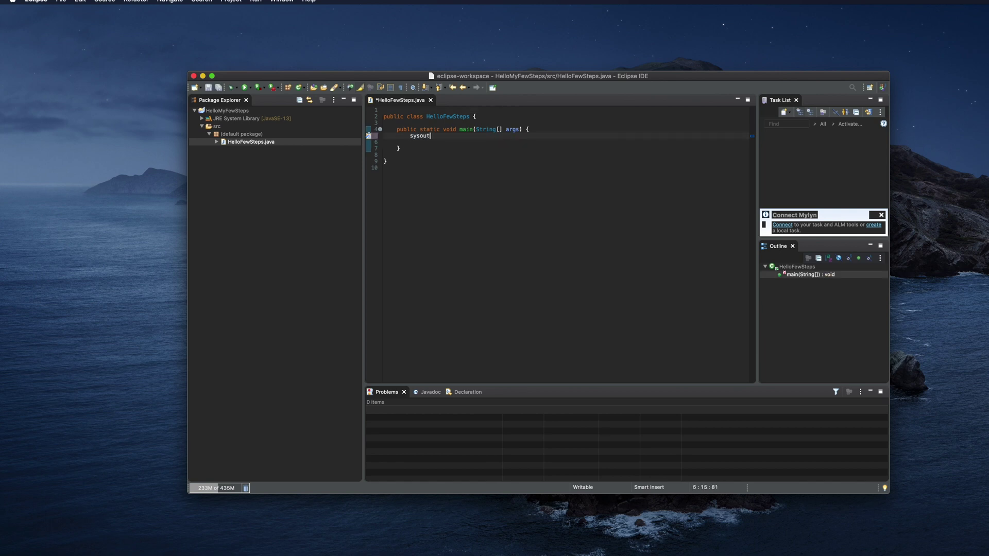
key("super+space")
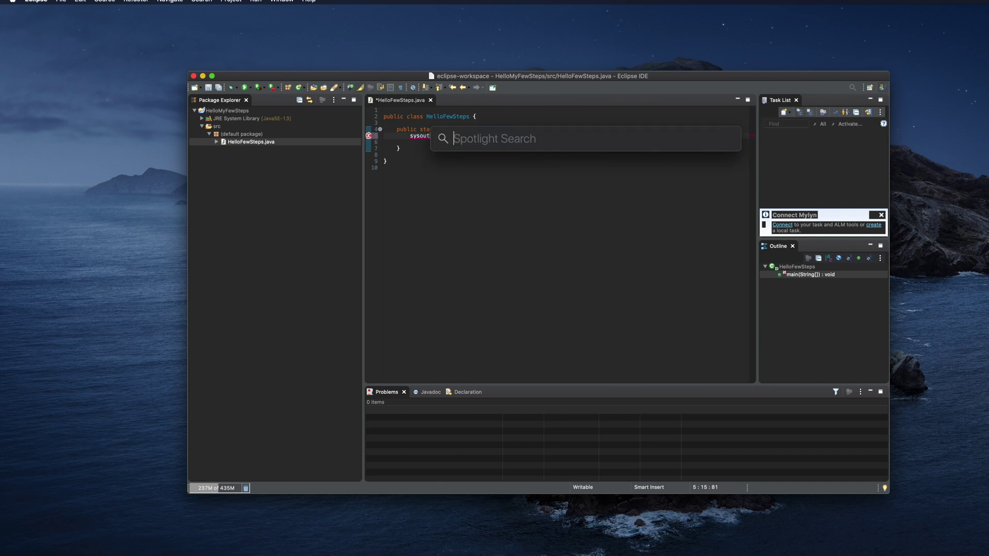
key("Escape")
key("ctrl+space")
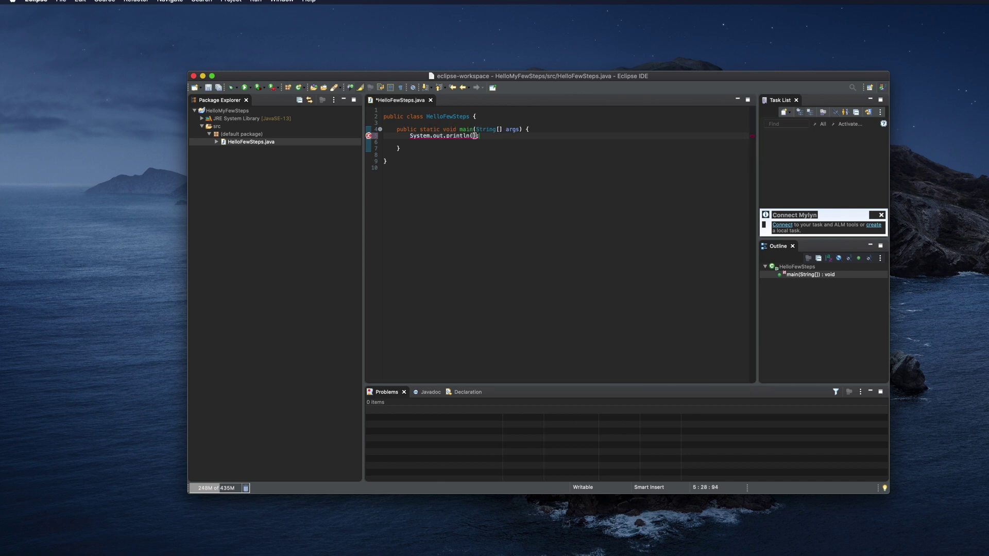
type("\"MyFewSte")
type(".blogspot")
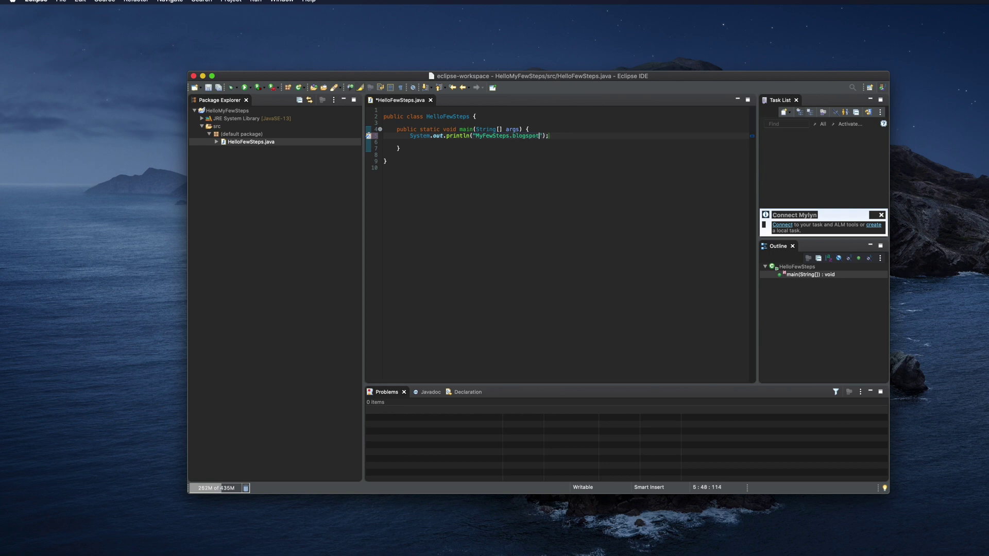
type(".com")
left_click(441, 191)
Save HelloFewSteps.java and run it, checking the MyFewSteps.blogspot.com line in the Console
key("super+s")
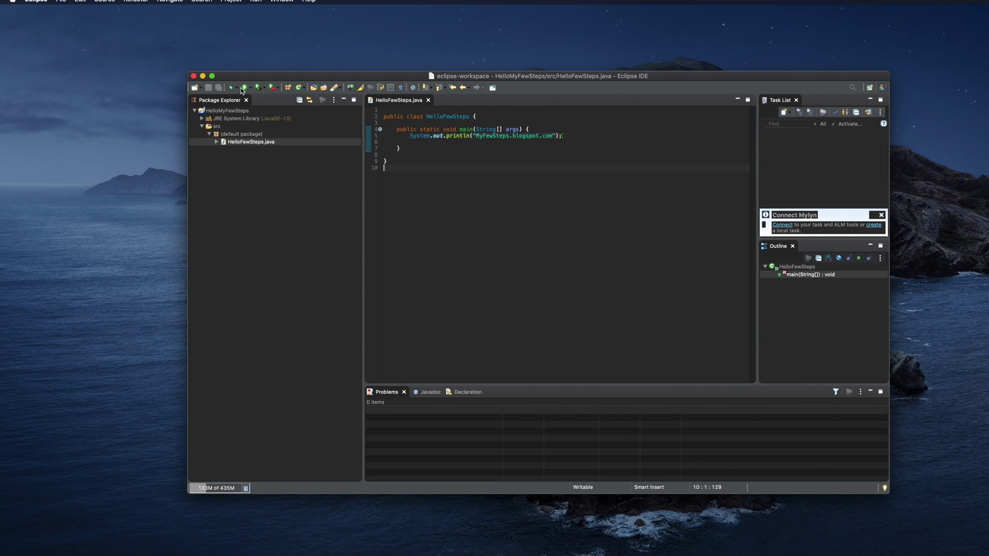
left_click(245, 89)
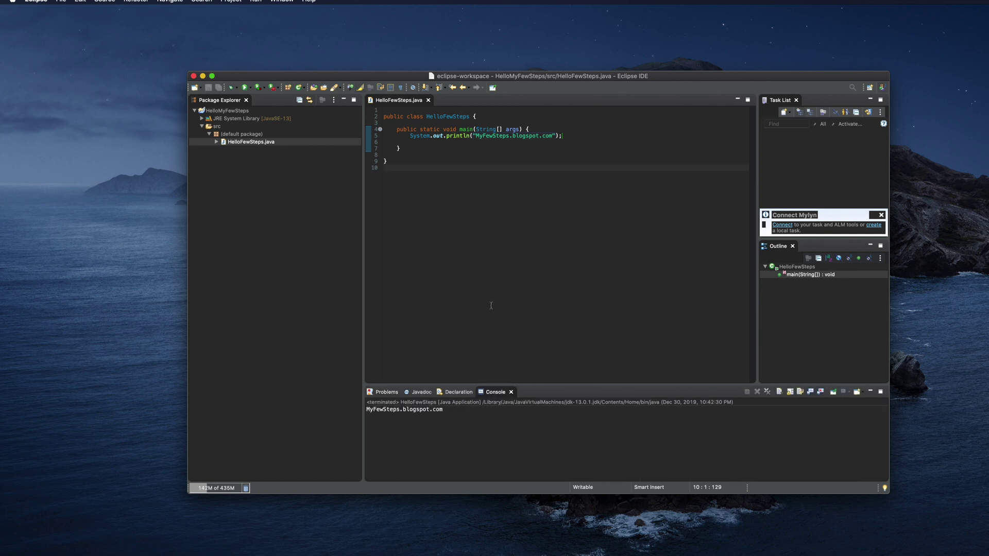
left_click_drag(452, 410, 365, 410)
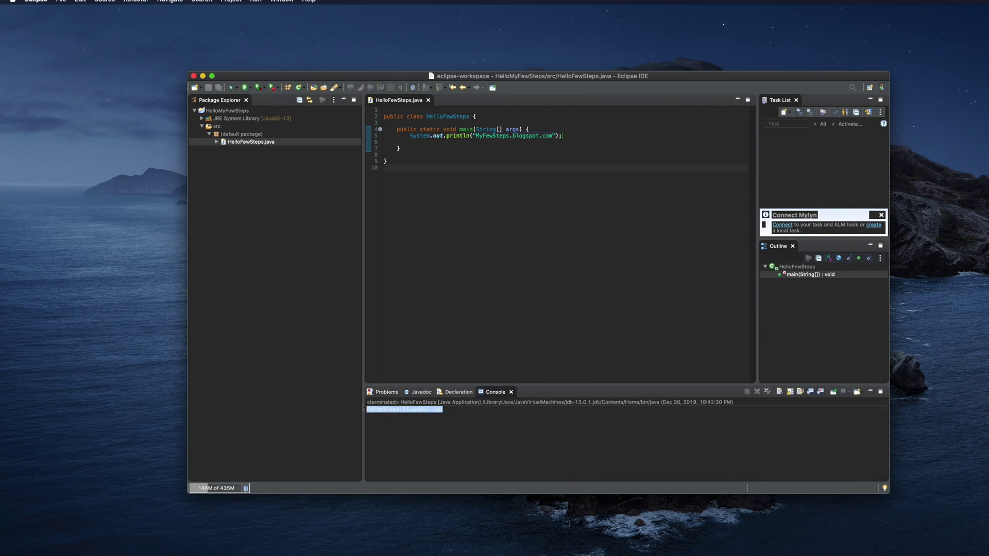
left_click(436, 427)
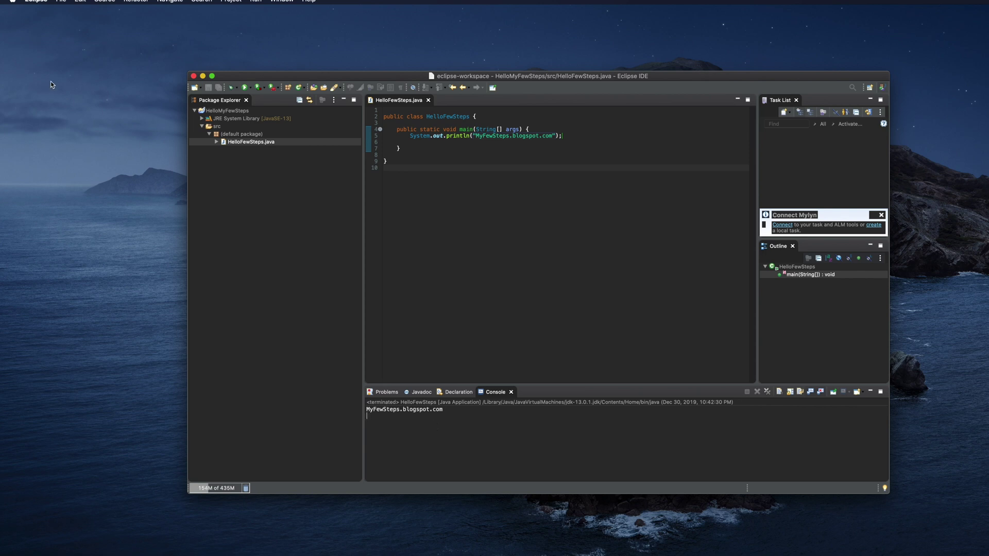
Quit Eclipse, confirming the exit, and relaunch it by searching 'eclip' in Spotlight
left_click(194, 76)
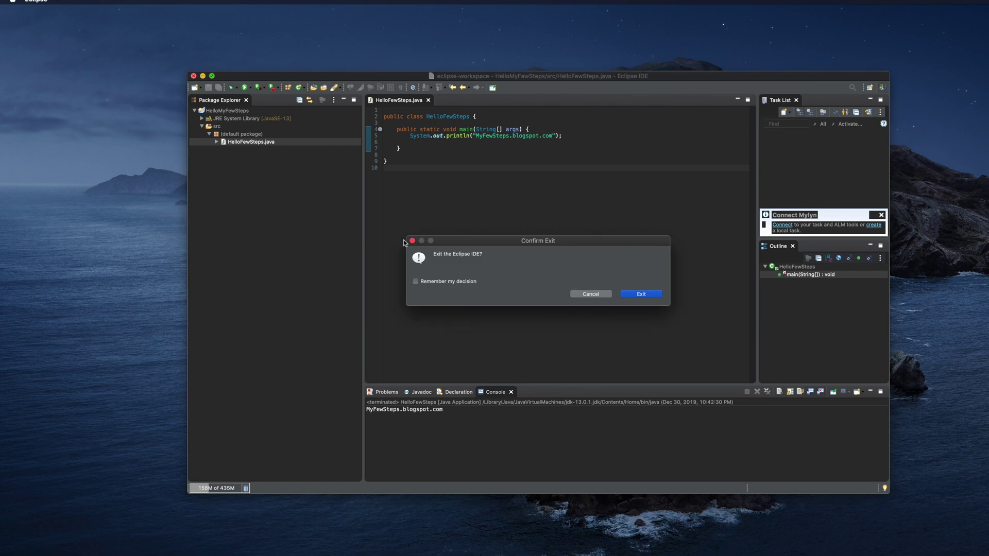
left_click(645, 297)
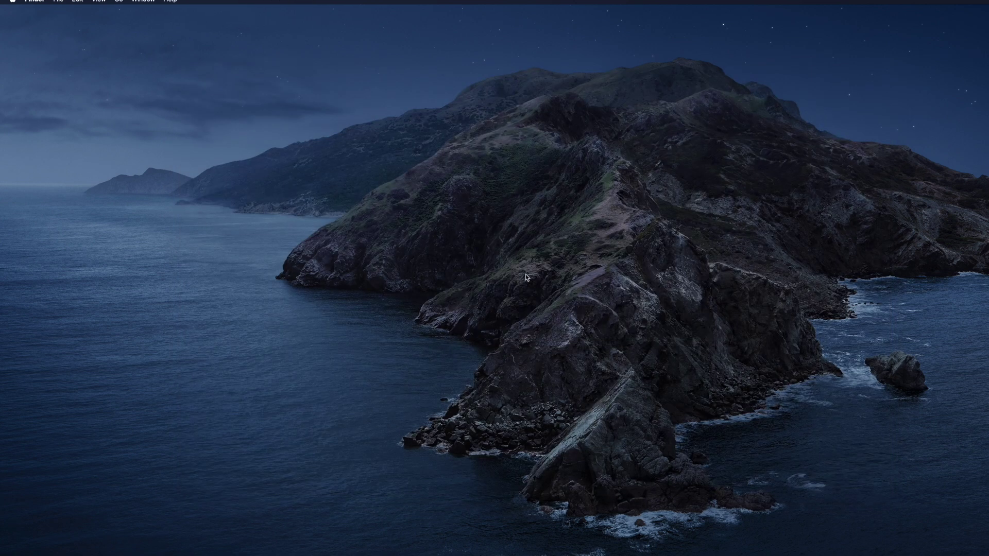
key("super+space")
type("eclip")
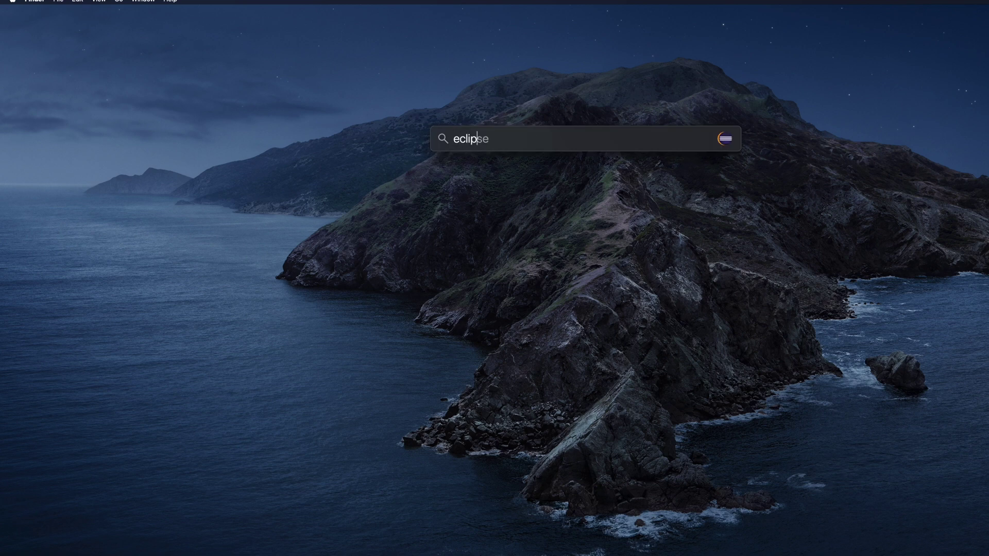
key("Return")
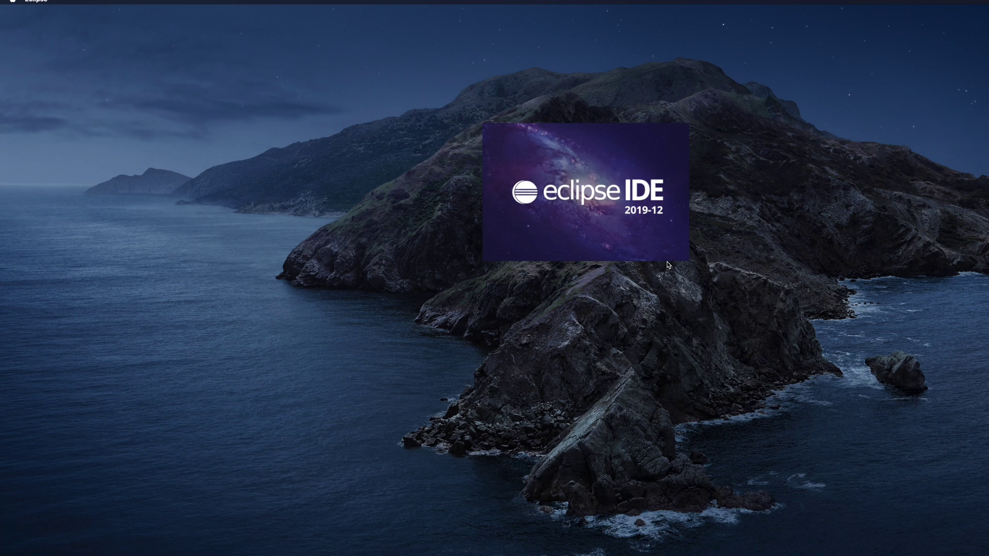
left_click(694, 338)
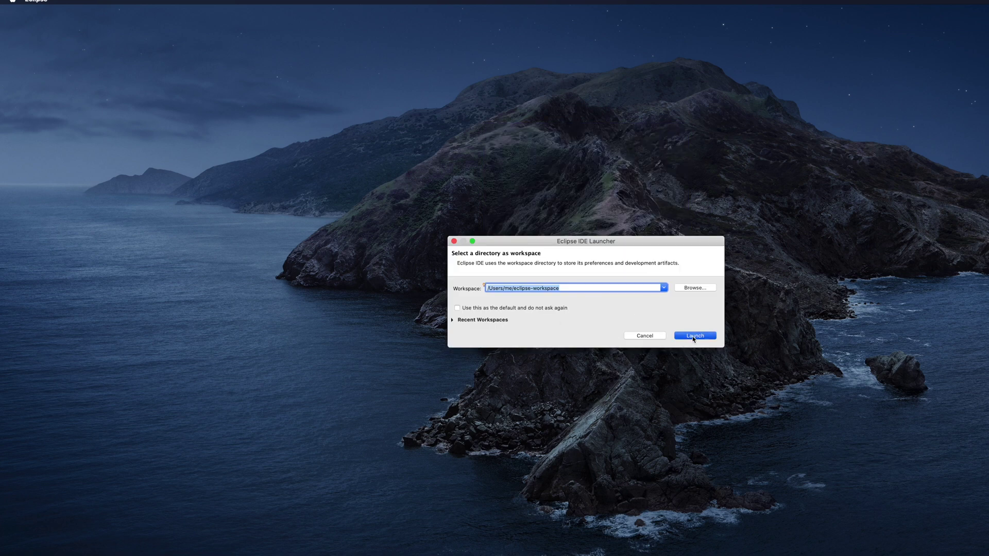